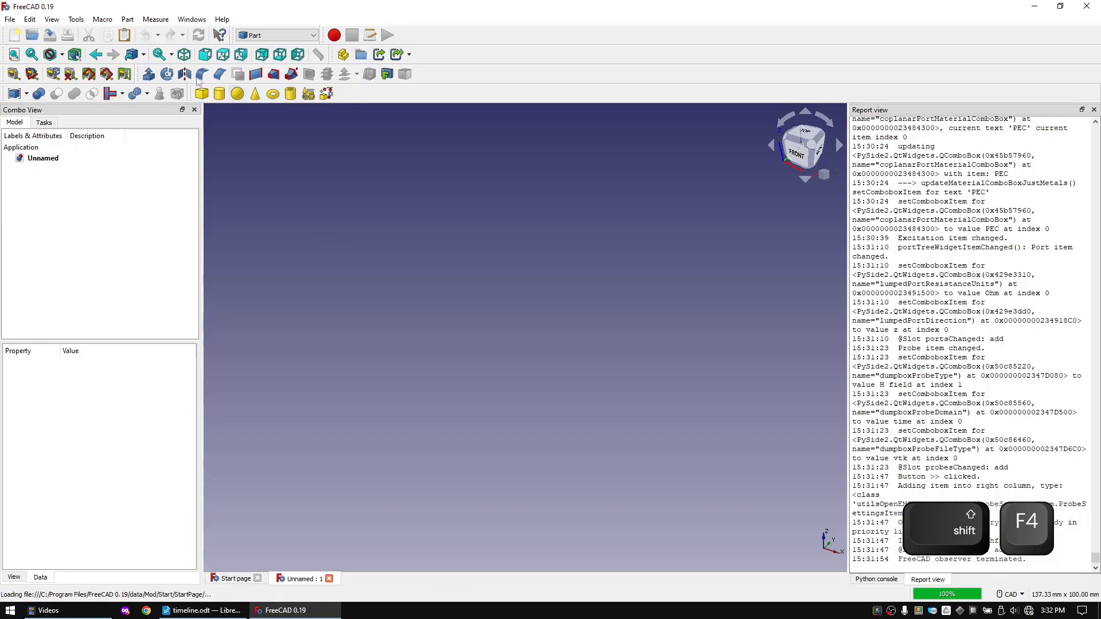
# - Run the FreeCAD-OpenEMS-Export macro and open its KiCAD PCB import tool
pyautogui.click(102, 19)
pyautogui.moveTo(160, 68)
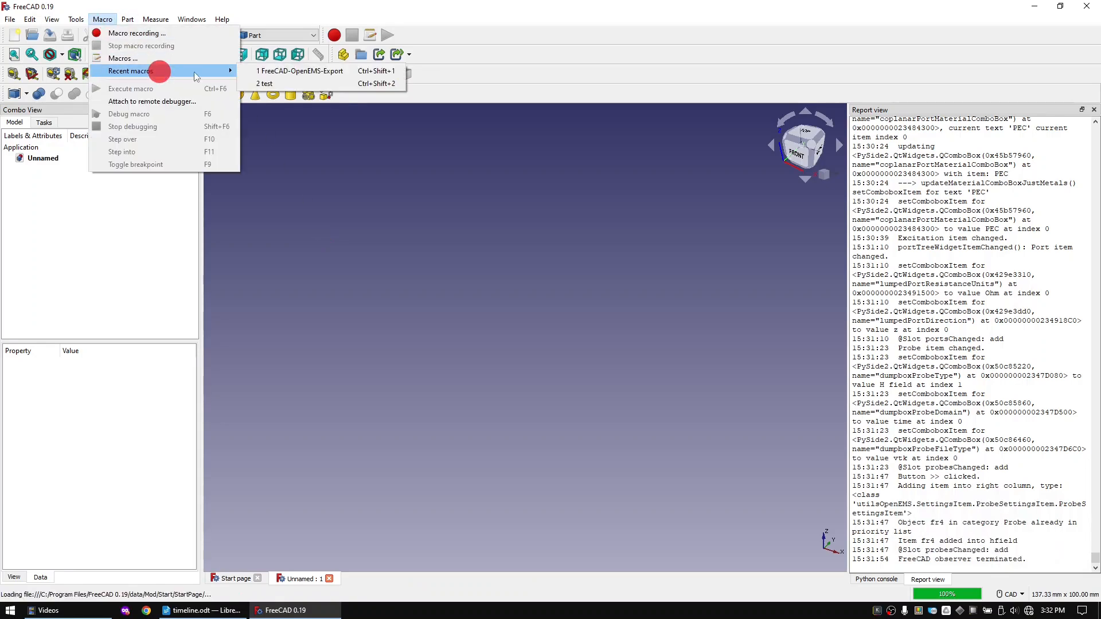
pyautogui.click(284, 67)
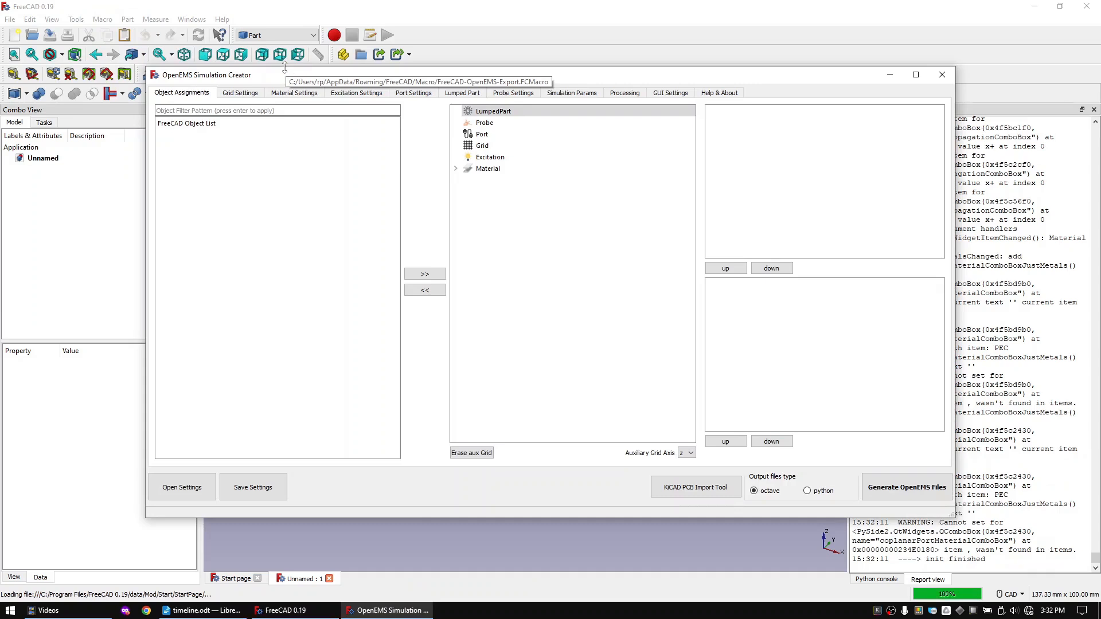
pyautogui.click(694, 488)
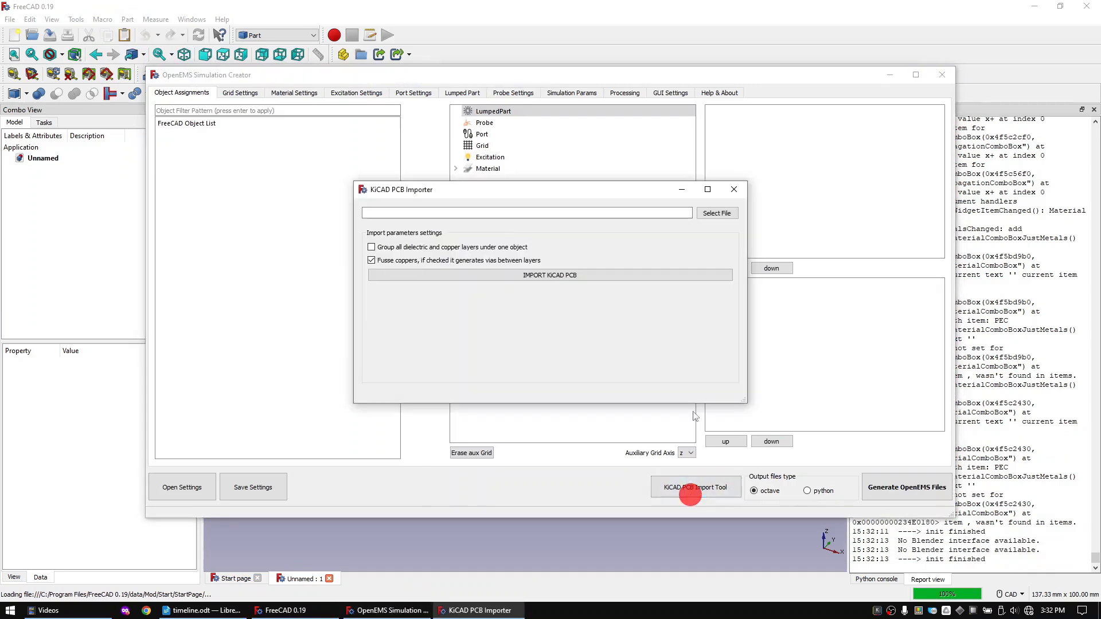
# - Import ciaa_acc.kicad_pcb from Z-over-F-S11/data_CIAA_ACC/_kicad with fused coppers, then close the simulation creator
pyautogui.click(720, 211)
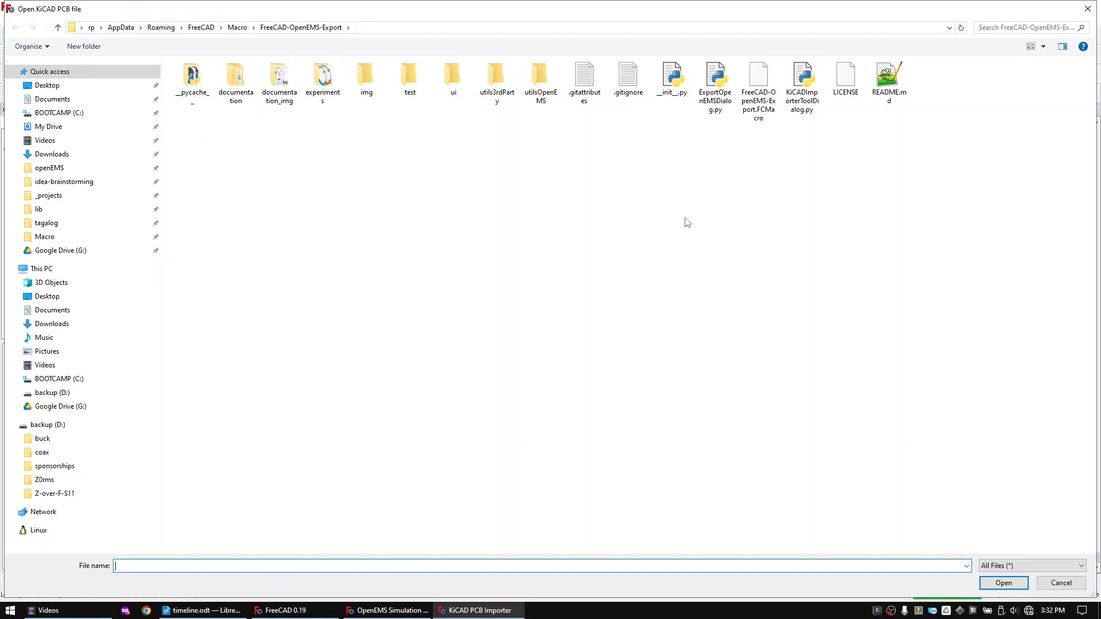
pyautogui.click(89, 496)
pyautogui.doubleClick(229, 86)
pyautogui.click(202, 82)
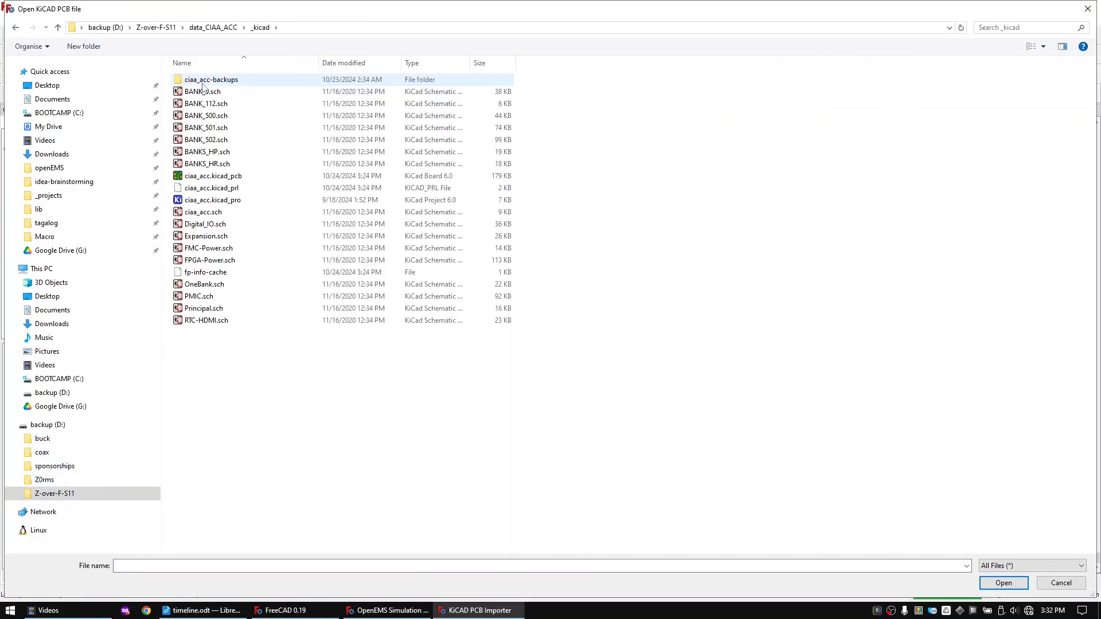
pyautogui.doubleClick(207, 176)
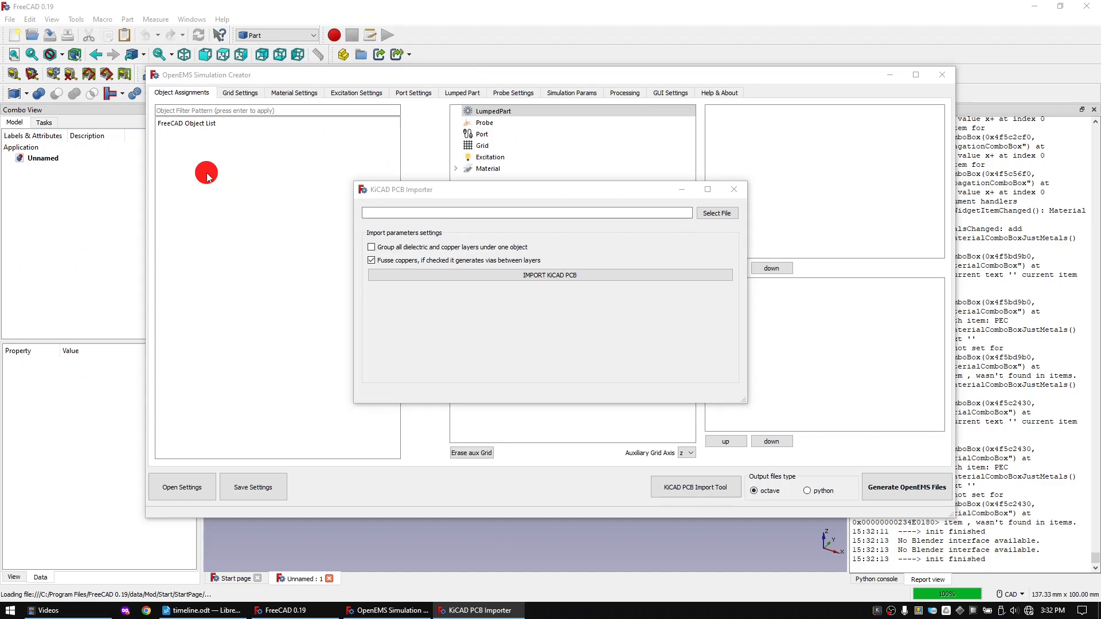
pyautogui.click(611, 276)
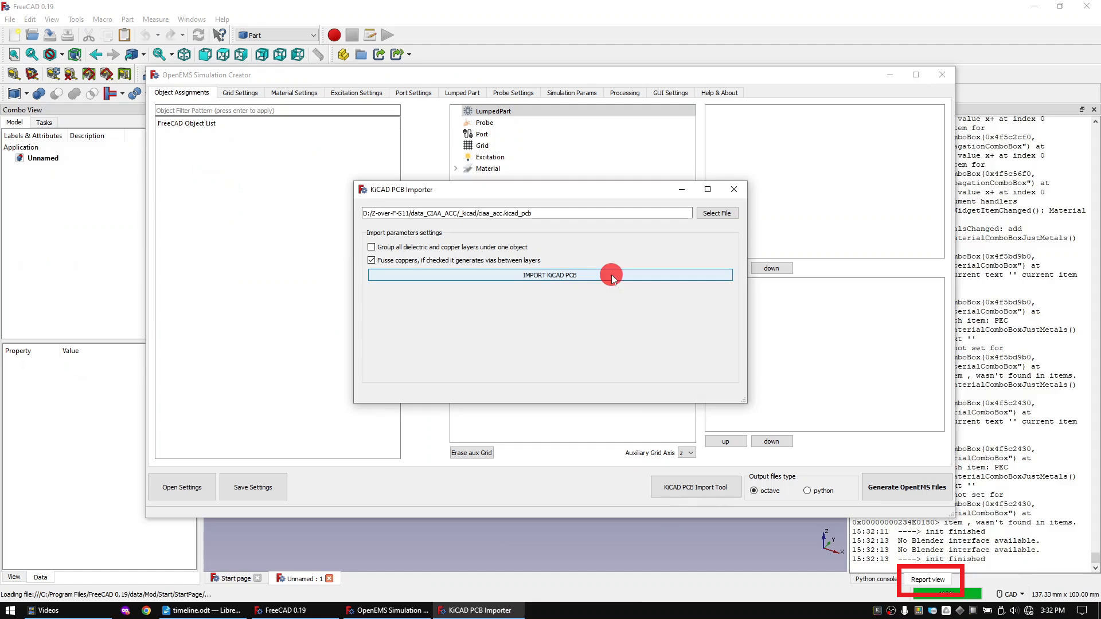
pyautogui.click(942, 75)
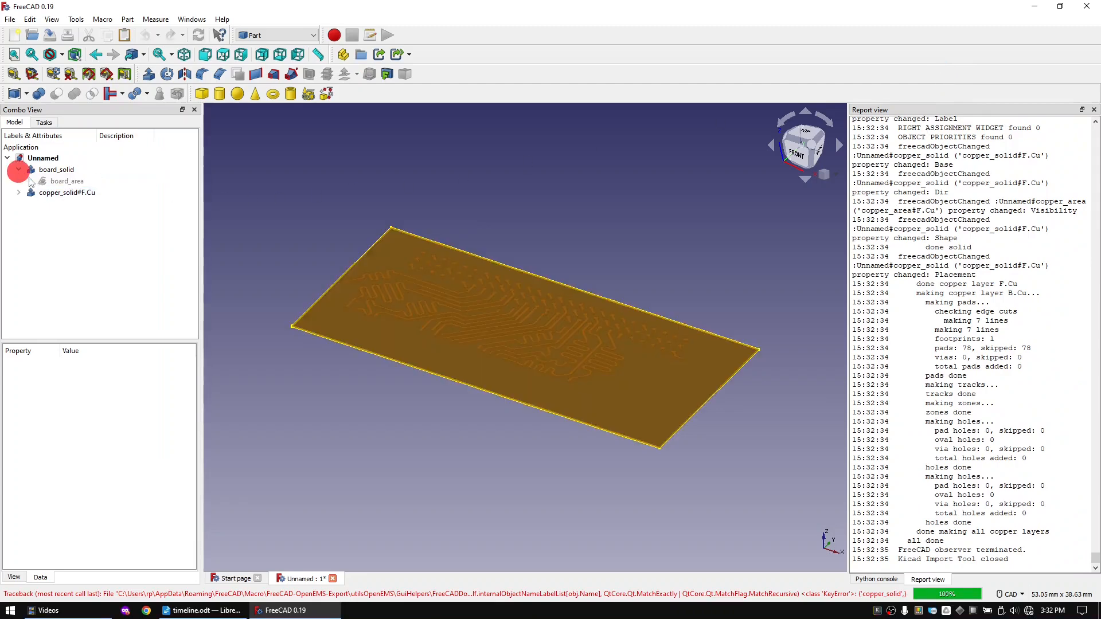
# - Delete the imported board_solid together with its nested board area and outline wire
pyautogui.click(18, 170)
pyautogui.click(30, 181)
pyautogui.click(67, 192)
pyautogui.keyDown('shift'); pyautogui.click(56, 169); pyautogui.keyUp('shift')
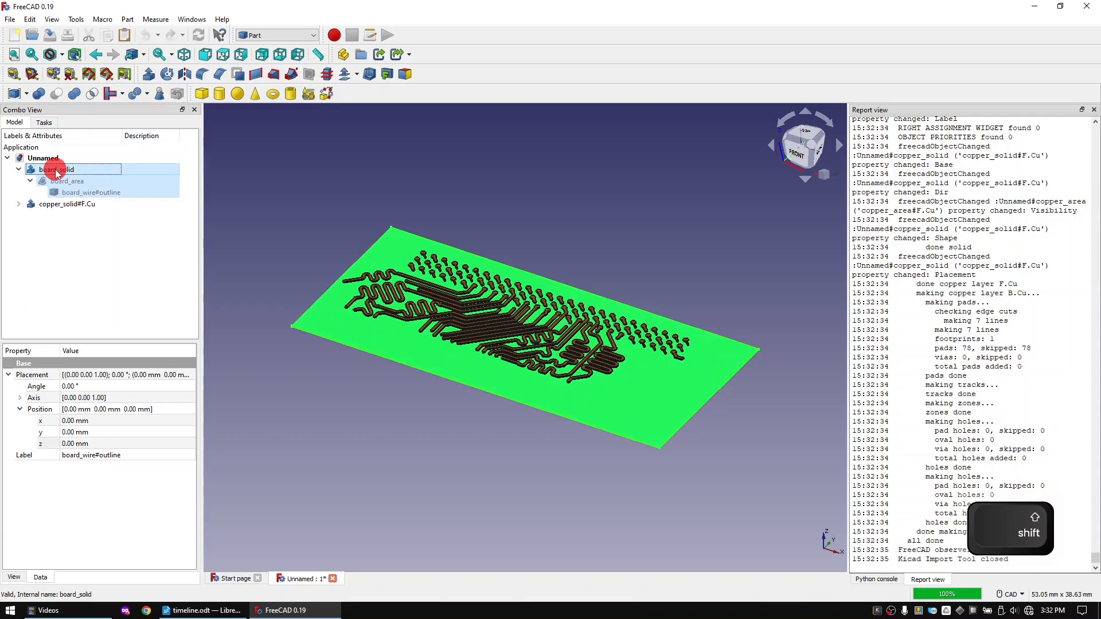
pyautogui.press('Delete')
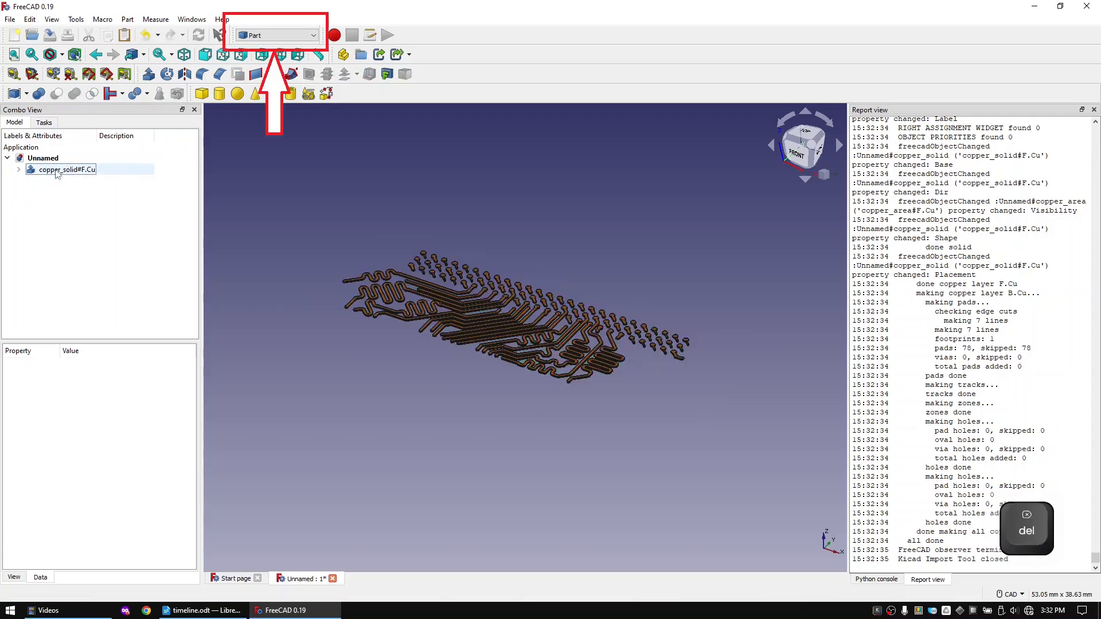
# - Add a Part cube and set the transparency of both the cube and the copper solid to 90
pyautogui.click(201, 94)
pyautogui.press('2')
pyautogui.keyDown('shift'); pyautogui.click(46, 181); pyautogui.keyUp('shift')
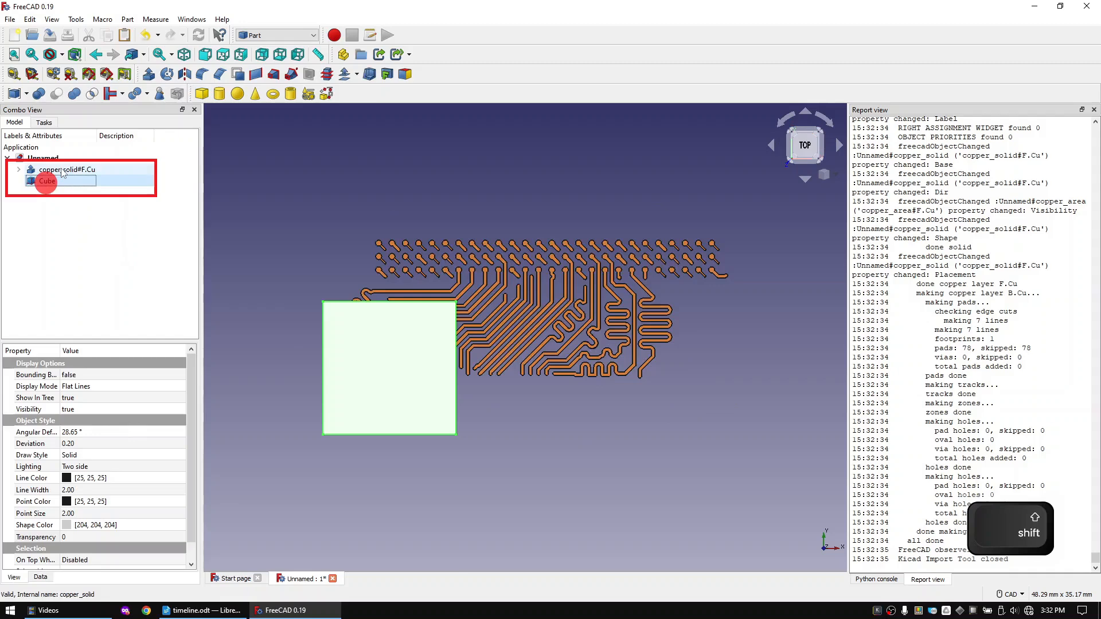
pyautogui.keyDown('shift'); pyautogui.click(63, 170); pyautogui.keyUp('shift')
pyautogui.click(80, 537)
pyautogui.write('90')
pyautogui.press('Return')
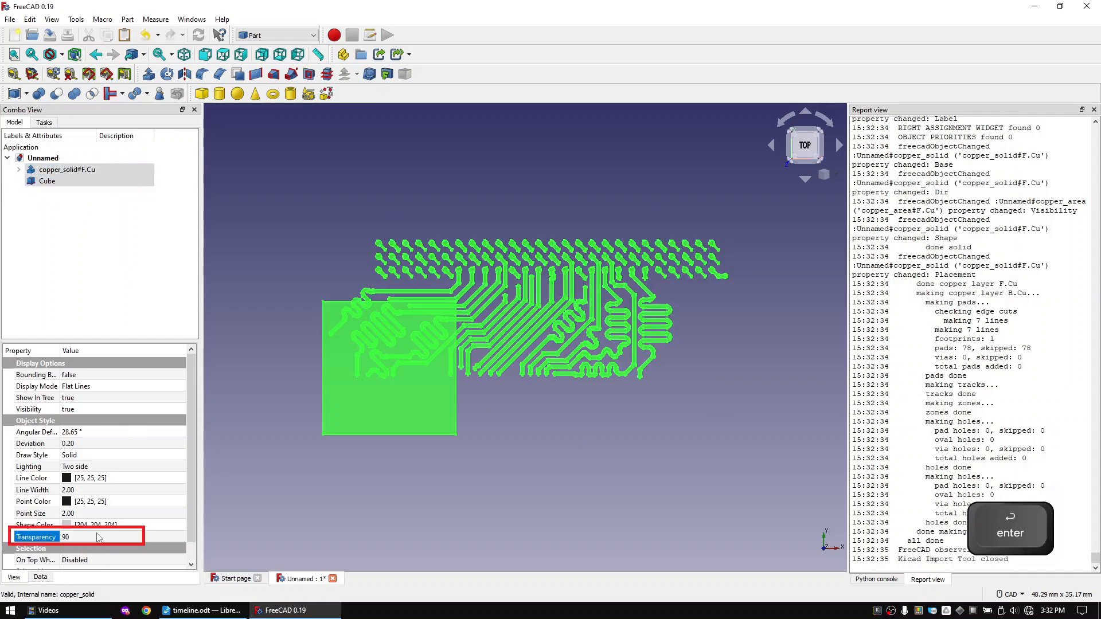
# - Set the cube's length to 31 mm and its width to 15 mm so it covers all the copper traces
pyautogui.click(48, 180)
pyautogui.click(39, 577)
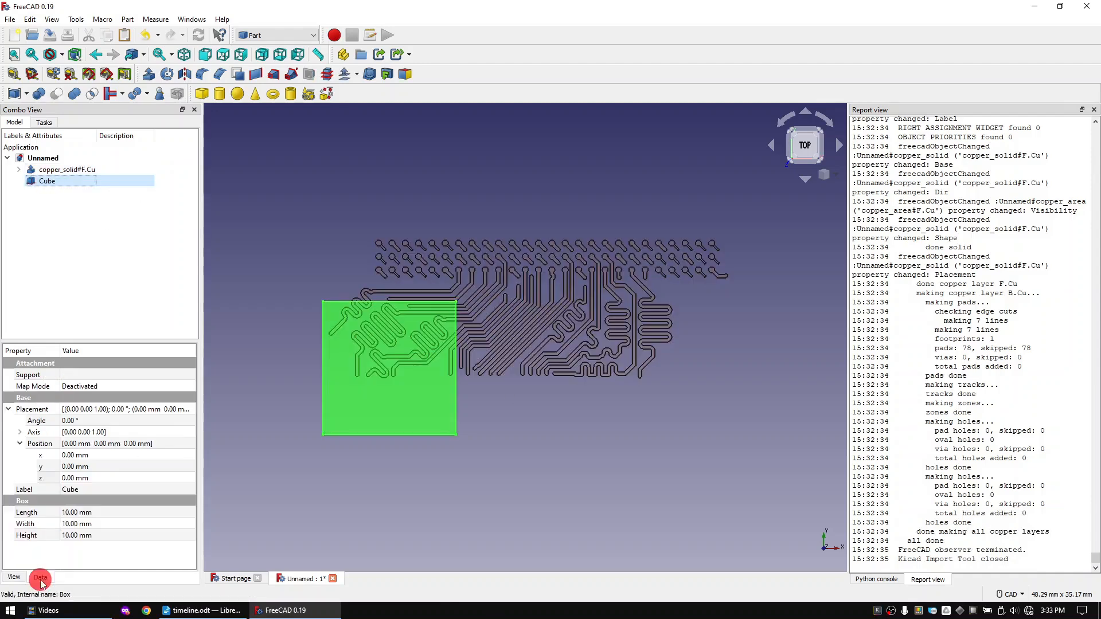
pyautogui.click(80, 512)
pyautogui.press('Up')
pyautogui.press('Up')
pyautogui.press('Up')
pyautogui.press('Up')
pyautogui.press('Up')
pyautogui.press('Up')
pyautogui.press('Up')
pyautogui.press('Up')
pyautogui.press('Up')
pyautogui.press('Up')
pyautogui.press('Up')
pyautogui.press('Up')
pyautogui.press('Up')
pyautogui.press('Up')
pyautogui.press('Up')
pyautogui.press('Up')
pyautogui.press('Up')
pyautogui.press('Up')
pyautogui.press('Up')
pyautogui.press('Up')
pyautogui.press('Tab')
pyautogui.press('Up')
pyautogui.press('Up')
pyautogui.press('Up')
pyautogui.press('Up')
pyautogui.press('Up')
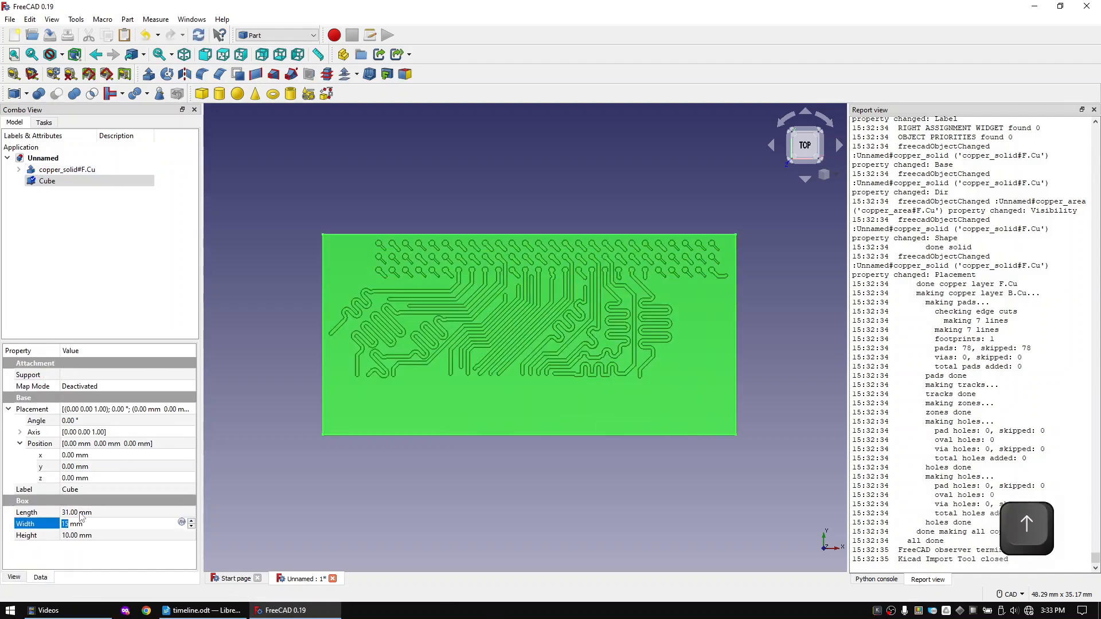
# - Set the cube's z position to -0.2 mm and its height to 0.7 mm so it encloses the copper layer
pyautogui.click(805, 160)
pyautogui.scroll(14, 326, 434)
pyautogui.click(92, 477)
pyautogui.write('-0.2')
pyautogui.press('Tab')
pyautogui.press('Tab')
pyautogui.press('Tab')
pyautogui.press('Tab')
pyautogui.write('0.6')
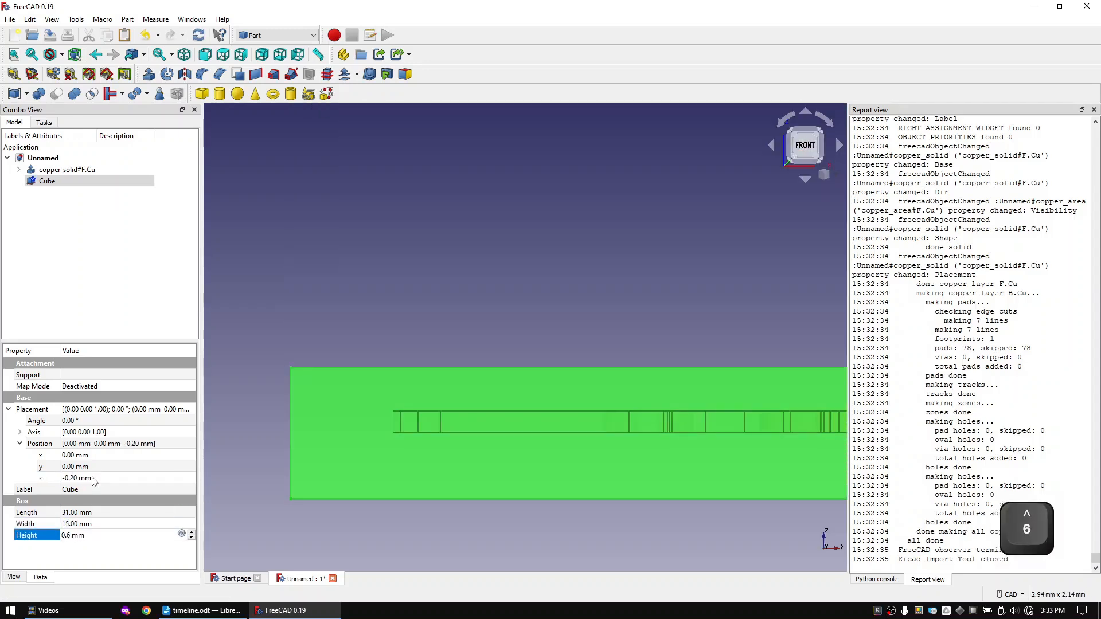
pyautogui.press('BackSpace')
pyautogui.write('7')
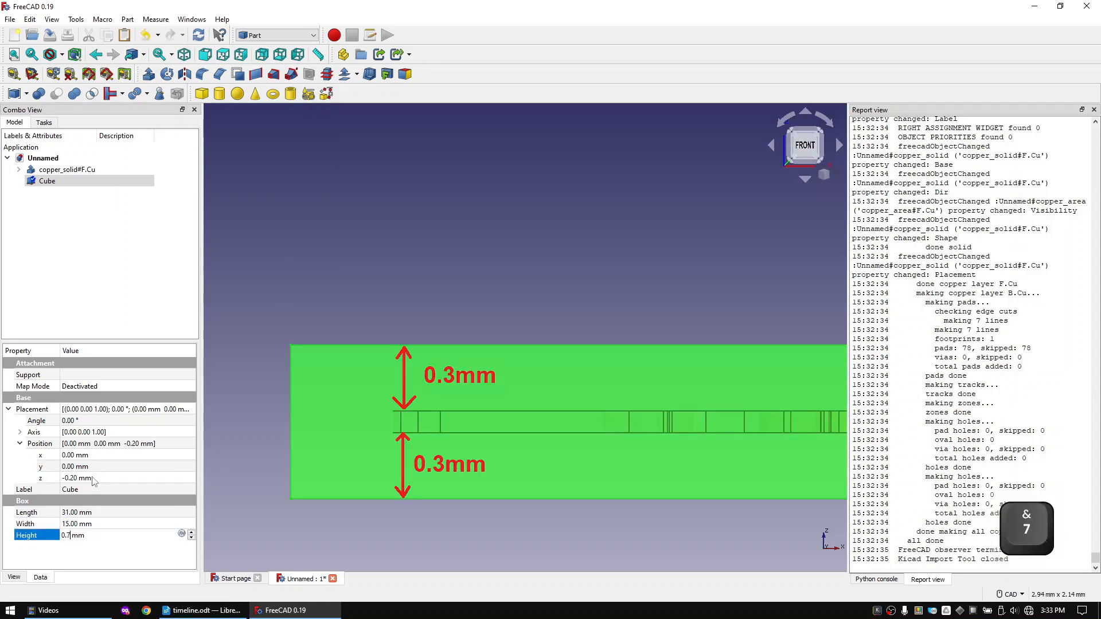
pyautogui.press('Return')
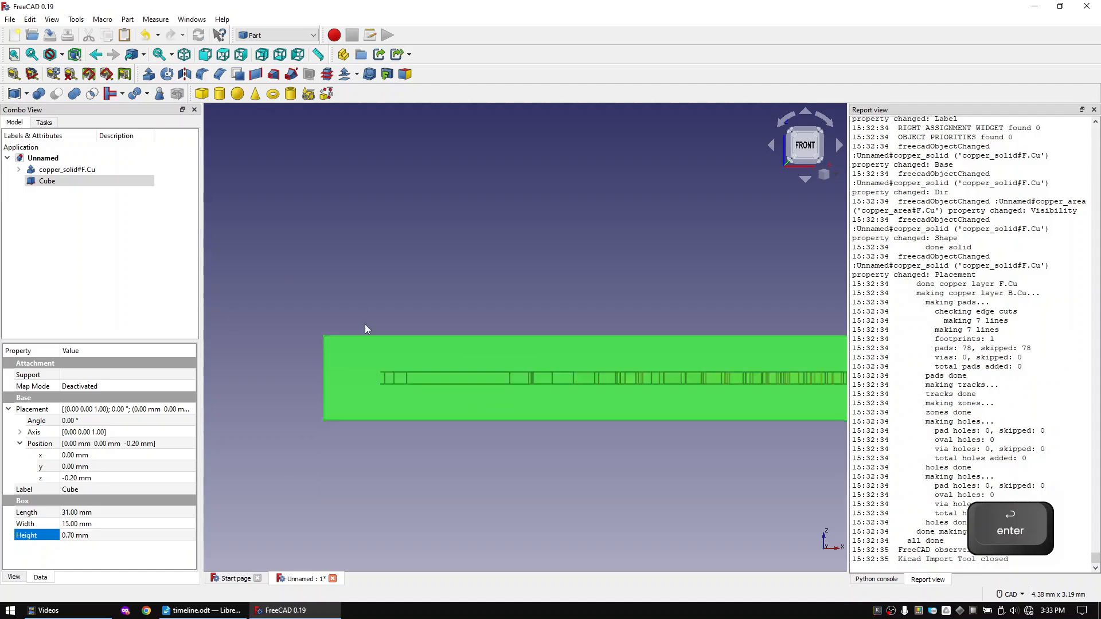
# - Rename the cube as fr4 and clear the selection
pyautogui.click(184, 54)
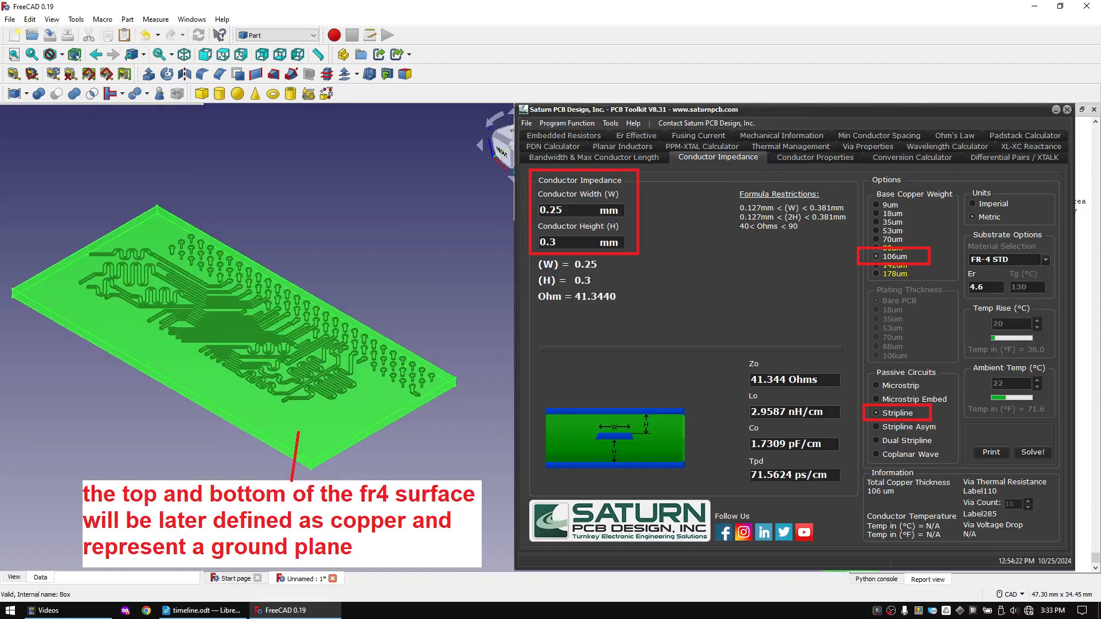
pyautogui.click(46, 181)
pyautogui.press('F2')
pyautogui.write('fr4')
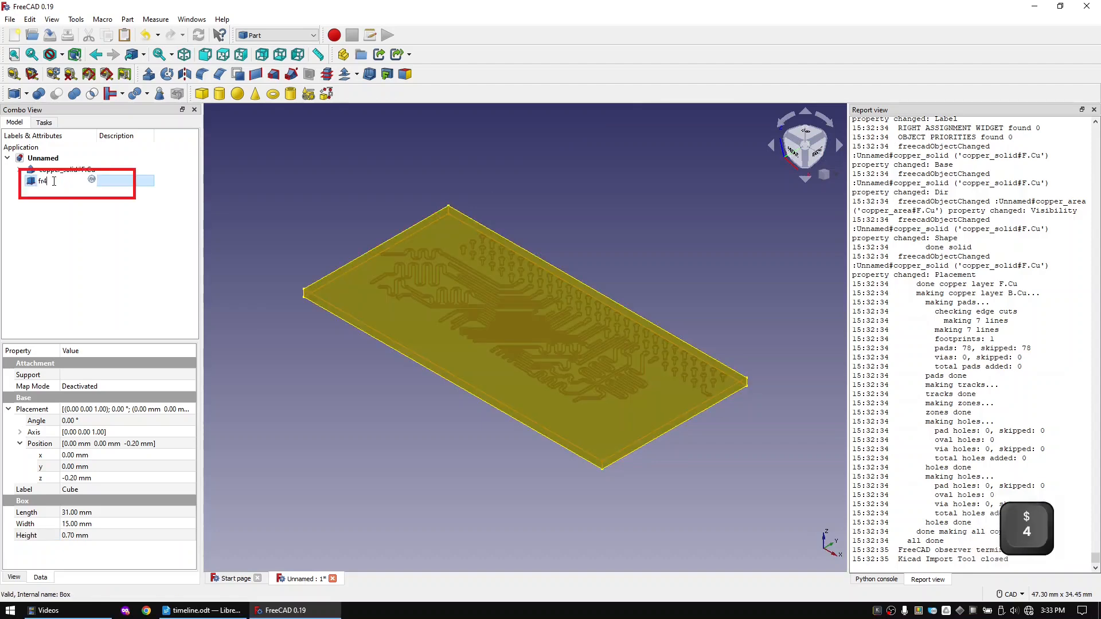
pyautogui.press('Return')
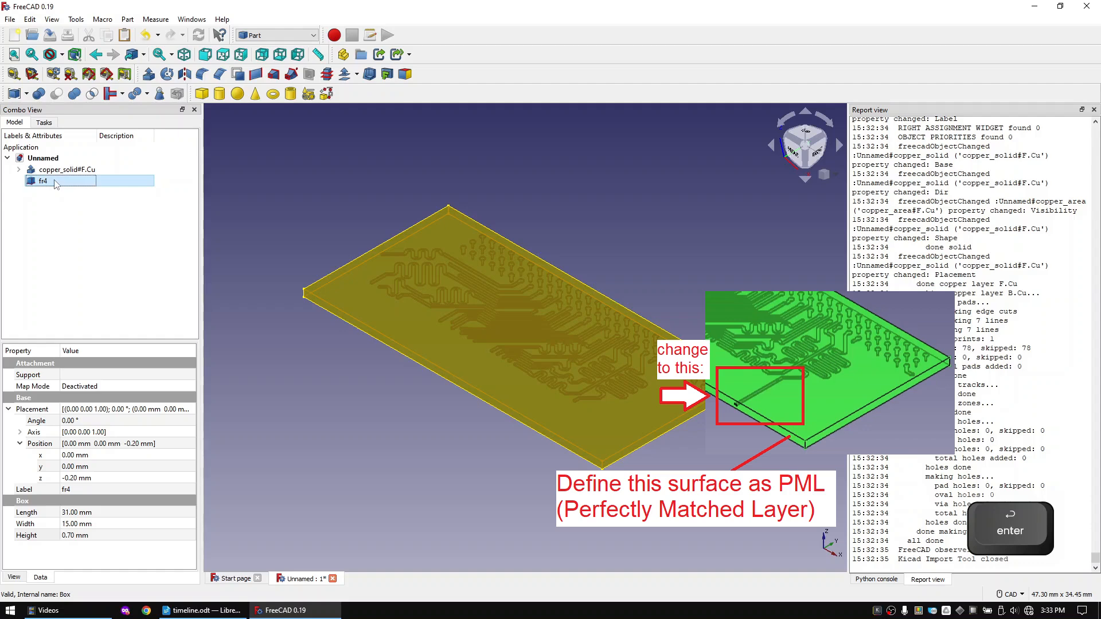
pyautogui.click(59, 170)
pyautogui.click(327, 173)
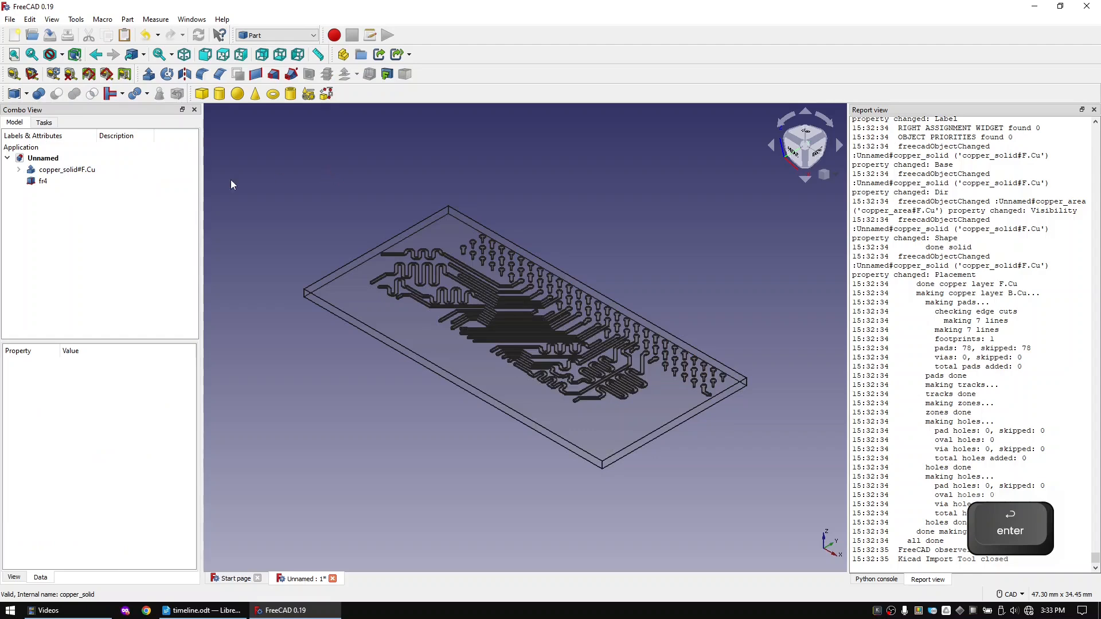
# - Duplicate the fr4 box and rename the copy as trace-extension
pyautogui.click(43, 180)
pyautogui.hotkey('ctrl', 'c')
pyautogui.hotkey('ctrl', 'v')
pyautogui.click(47, 193)
pyautogui.press('F2')
pyautogui.write('trace-extension')
pyautogui.press('Return')
pyautogui.press('F2')
pyautogui.press('Return')
# - Resize trace-extension to 0.2 mm length, 4 mm width and 0.1 mm height, positioned at x 24 mm and z 0.1 mm
pyautogui.click(80, 467)
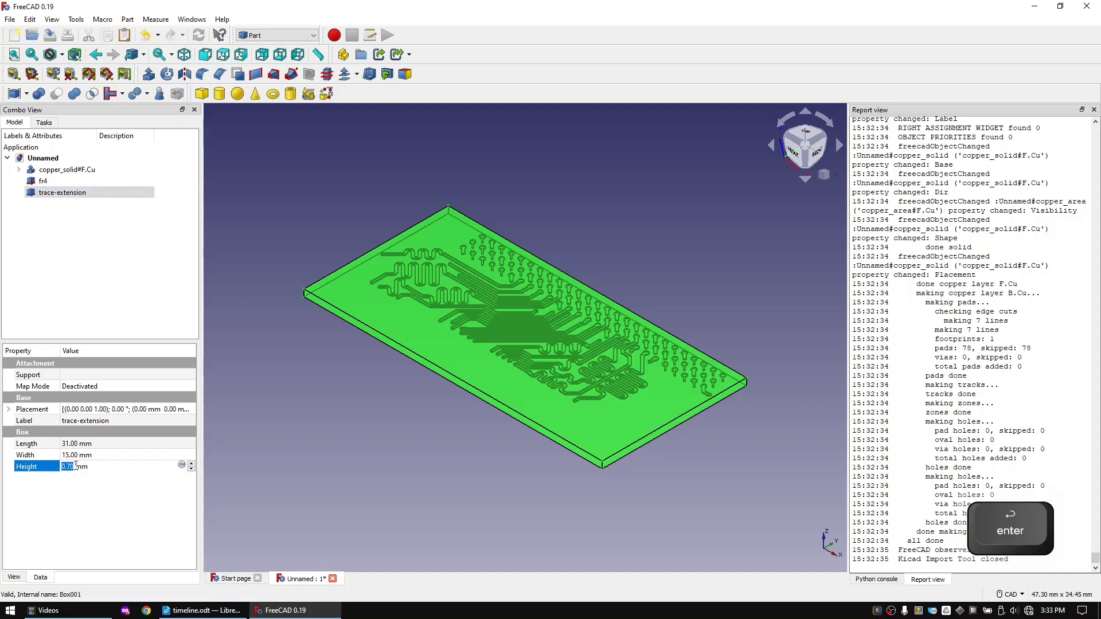
pyautogui.write('0.1')
pyautogui.click(9, 409)
pyautogui.click(20, 443)
pyautogui.click(81, 478)
pyautogui.write('0.1')
pyautogui.press('Tab')
pyautogui.press('Tab')
pyautogui.write('0.2')
pyautogui.press('Tab')
pyautogui.write('0.2')
pyautogui.press('BackSpace')
pyautogui.press('BackSpace')
pyautogui.press('BackSpace')
pyautogui.write('4')
pyautogui.hotkey('shift', 'Tab')
pyautogui.hotkey('shift', 'Tab')
pyautogui.hotkey('shift', 'Tab')
pyautogui.hotkey('shift', 'Tab')
pyautogui.hotkey('shift', 'Tab')
pyautogui.press('Up')
pyautogui.press('Up')
pyautogui.press('Up')
pyautogui.press('Up')
pyautogui.press('Up')
pyautogui.press('Up')
pyautogui.press('Up')
pyautogui.press('Up')
pyautogui.press('Up')
pyautogui.press('Up')
pyautogui.press('Up')
pyautogui.press('Up')
pyautogui.press('Up')
pyautogui.press('Up')
pyautogui.press('Up')
pyautogui.press('Up')
pyautogui.press('Up')
pyautogui.press('Up')
pyautogui.press('Up')
pyautogui.press('Up')
# - Align trace-extension with the trace end by setting x to 23.67 mm, width to 4.4 mm and length to 0.25 mm
pyautogui.click(793, 152)
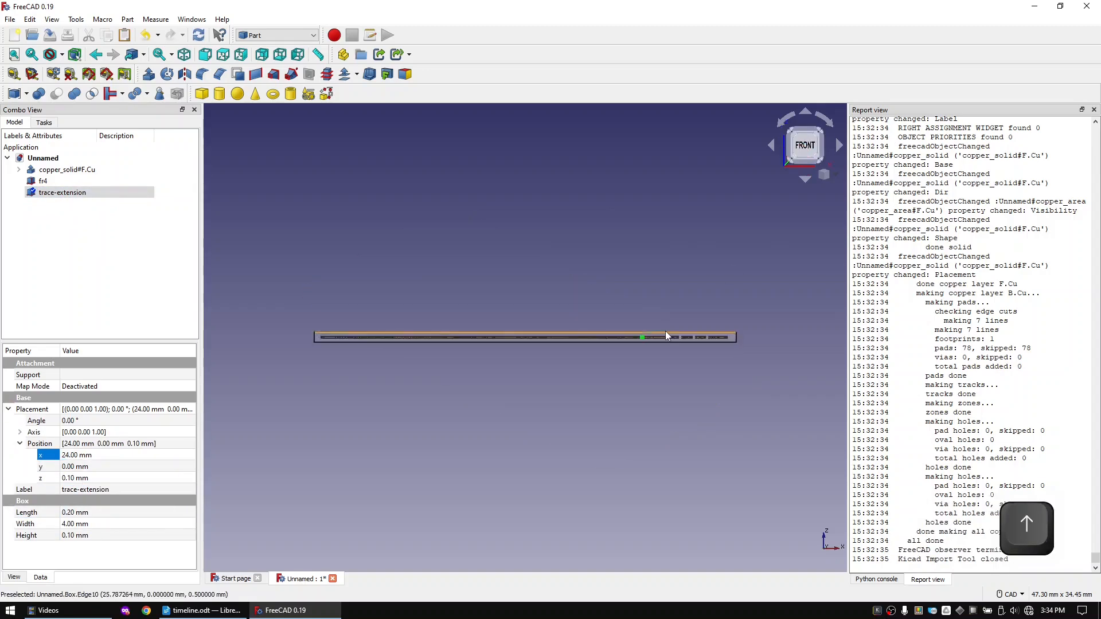
pyautogui.scroll(12, 665, 331)
pyautogui.click(804, 112)
pyautogui.click(805, 111)
pyautogui.scroll(-6, 493, 357)
pyautogui.click(88, 455)
pyautogui.write('23.67')
pyautogui.click(74, 522)
pyautogui.write('4.4')
pyautogui.scroll(14, 458, 342)
pyautogui.click(85, 512)
pyautogui.write('0.25')
pyautogui.scroll(-11, 646, 242)
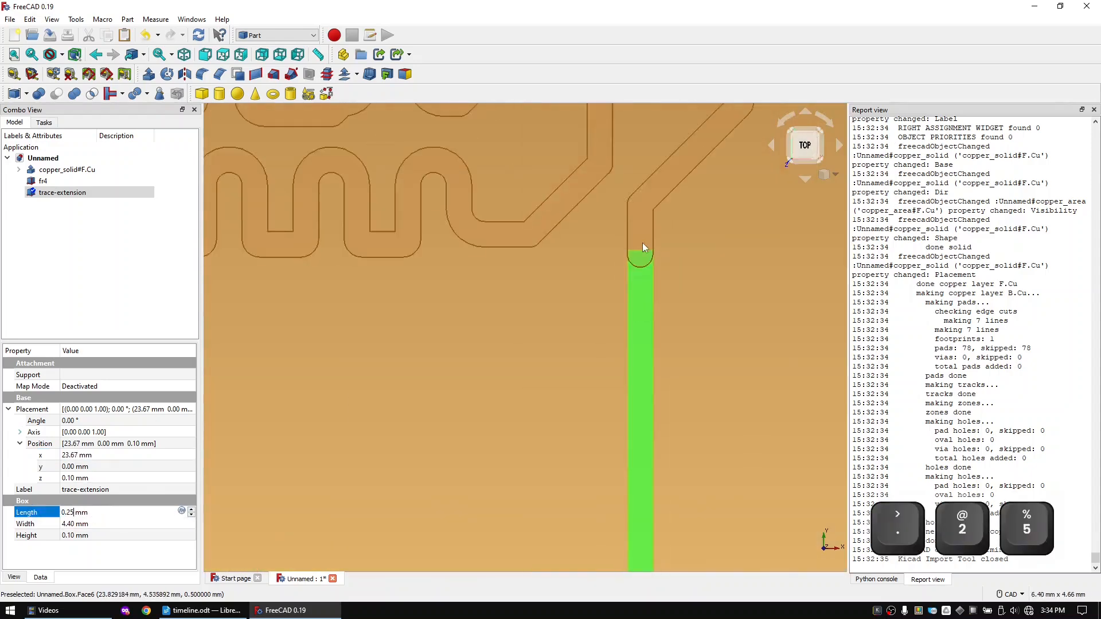
pyautogui.click(184, 55)
pyautogui.click(15, 54)
pyautogui.click(62, 55)
pyautogui.click(72, 108)
pyautogui.click(283, 427)
# - Duplicate the fr4 box again and rename the copy as portin
pyautogui.click(43, 181)
pyautogui.hotkey('ctrl', 'c')
pyautogui.hotkey('ctrl', 'v')
pyautogui.click(45, 204)
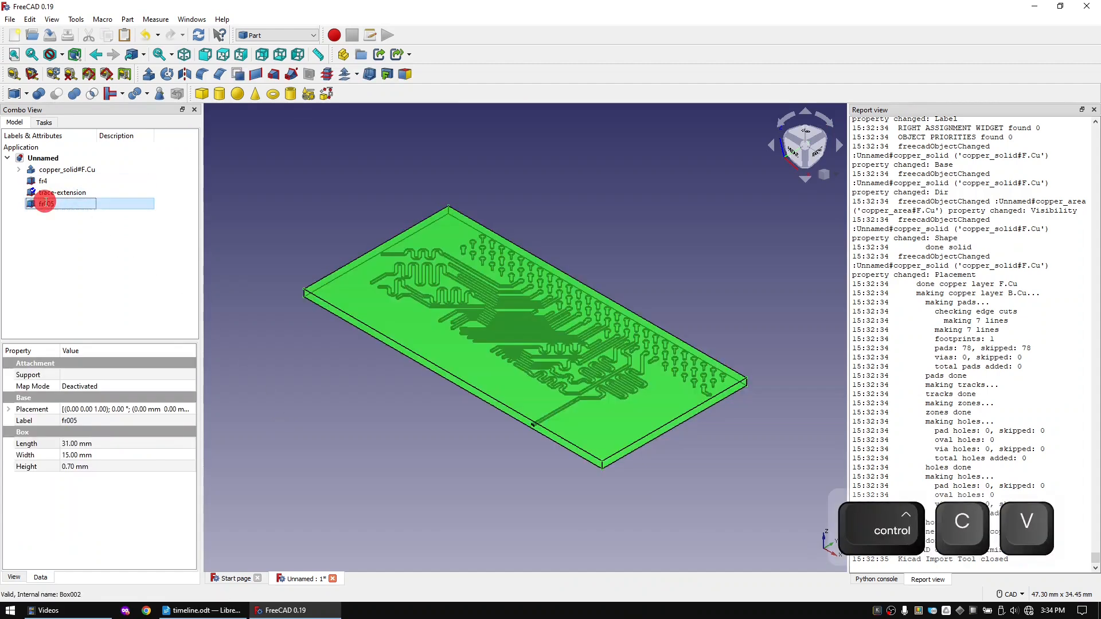
pyautogui.press('F2')
pyautogui.write('portin')
pyautogui.press('Return')
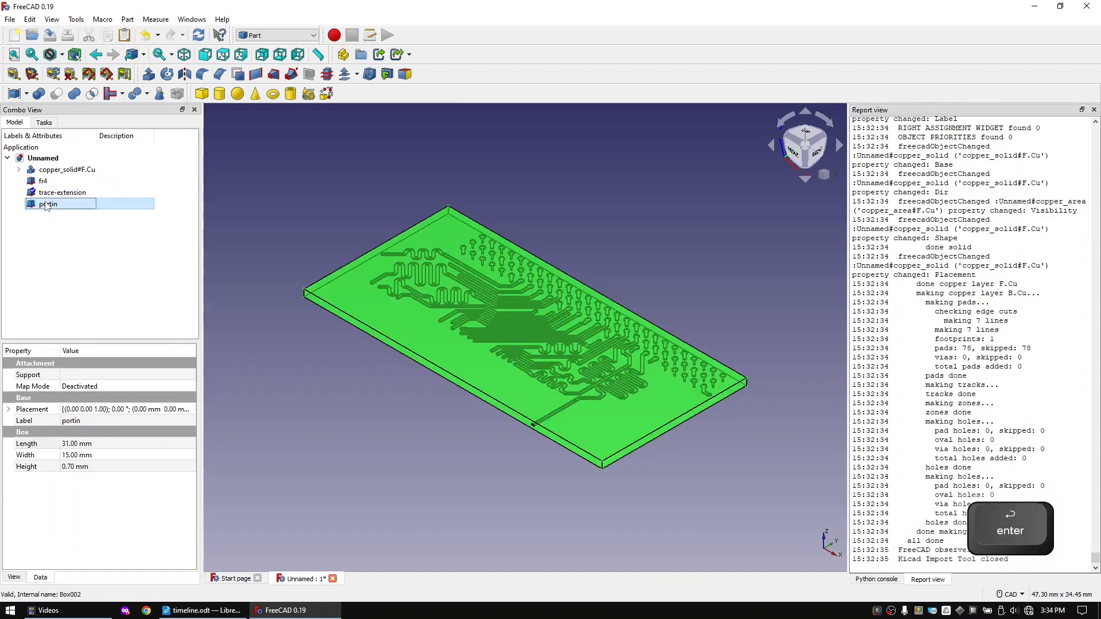
# - Resize the portin box to 0.2 mm length, 0.2 mm width and 0.3 mm height
pyautogui.click(8, 409)
pyautogui.click(20, 444)
pyautogui.click(72, 510)
pyautogui.write('0.2')
pyautogui.press('Tab')
pyautogui.write('0.2')
pyautogui.press('Tab')
pyautogui.write('0.3')
# - Shift portin in whole-millimetre increments along x and y towards the pad where the extended trace ends
pyautogui.click(796, 151)
pyautogui.click(76, 456)
pyautogui.press('Up')
pyautogui.press('Up')
pyautogui.press('Up')
pyautogui.press('Up')
pyautogui.press('Up')
pyautogui.press('Up')
pyautogui.press('Up')
pyautogui.press('Up')
pyautogui.press('Up')
pyautogui.press('Up')
pyautogui.press('Up')
pyautogui.press('Up')
pyautogui.press('Up')
pyautogui.press('Up')
pyautogui.press('Up')
pyautogui.press('Up')
pyautogui.press('Up')
pyautogui.press('Up')
pyautogui.press('Up')
pyautogui.press('Up')
pyautogui.scroll(11, 646, 349)
pyautogui.click(805, 111)
pyautogui.click(805, 111)
pyautogui.scroll(-9, 615, 318)
pyautogui.click(80, 467)
pyautogui.press('Up')
pyautogui.press('Up')
pyautogui.press('Up')
pyautogui.press('Up')
pyautogui.press('Up')
pyautogui.press('Up')
pyautogui.press('Up')
pyautogui.press('Up')
pyautogui.press('Up')
pyautogui.press('Up')
pyautogui.press('Up')
pyautogui.press('Up')
# - Set portin's position precisely to x 23.1 mm and y 12.3 mm
pyautogui.scroll(11, 598, 181)
pyautogui.click(74, 456)
pyautogui.press('BackSpace')
pyautogui.press('BackSpace')
pyautogui.press('BackSpace')
pyautogui.press('BackSpace')
pyautogui.write('3.1')
pyautogui.press('Tab')
pyautogui.write('12.3')
pyautogui.press('Return')
pyautogui.scroll(-8, 520, 260)
pyautogui.click(190, 52)
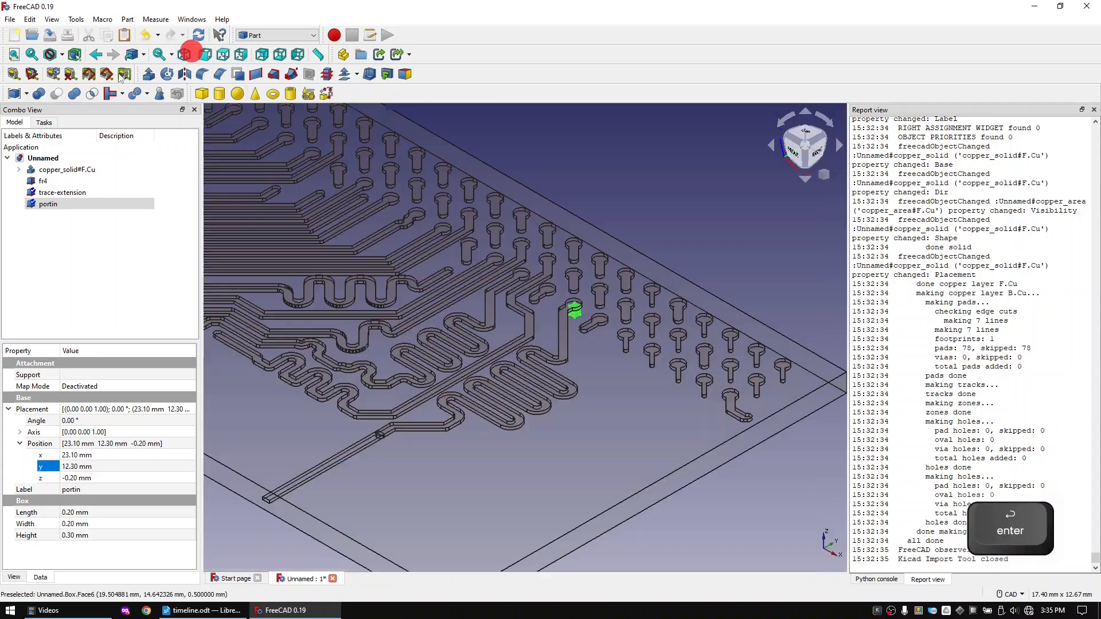
pyautogui.click(14, 54)
# - Fuse trace-extension and copper_solid#F.Cu into a single shape
pyautogui.click(59, 193)
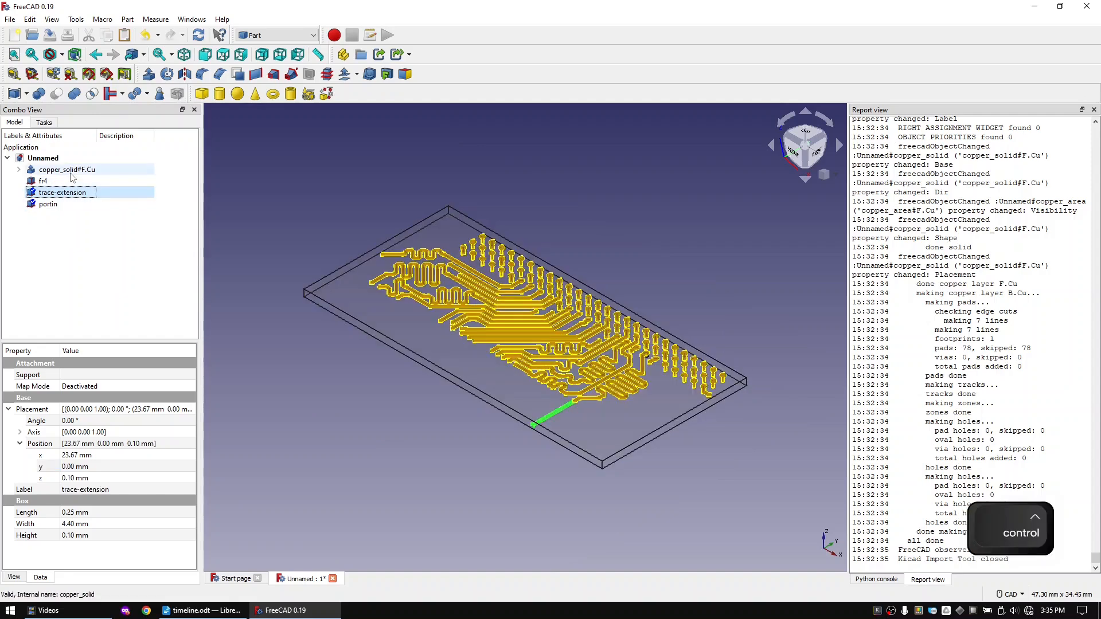
pyautogui.keyDown('ctrl'); pyautogui.click(66, 170); pyautogui.keyUp('ctrl')
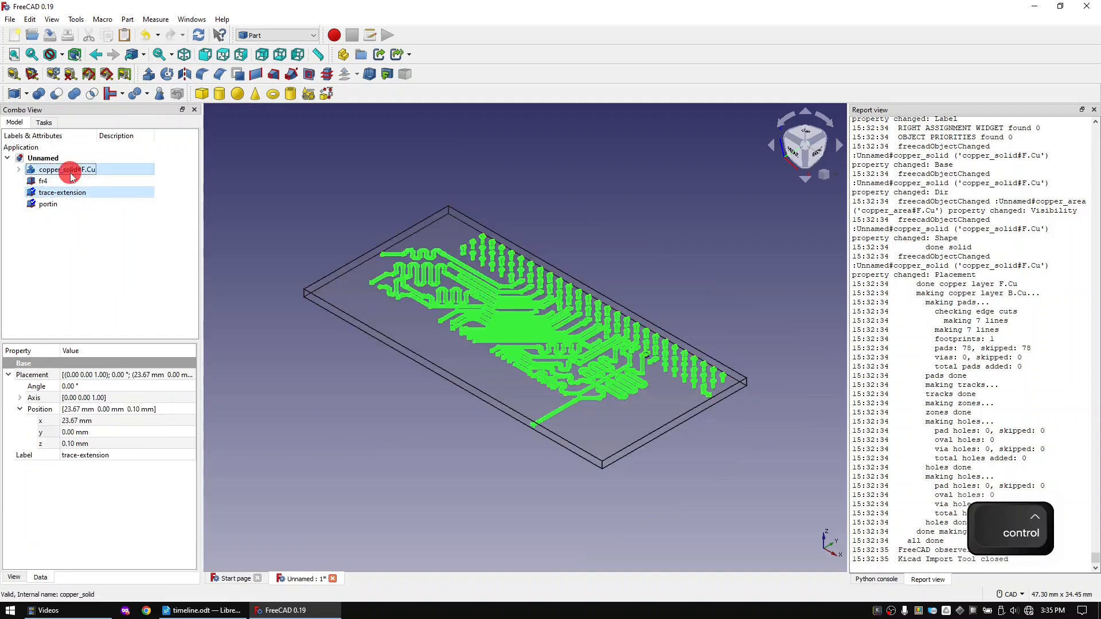
pyautogui.click(75, 94)
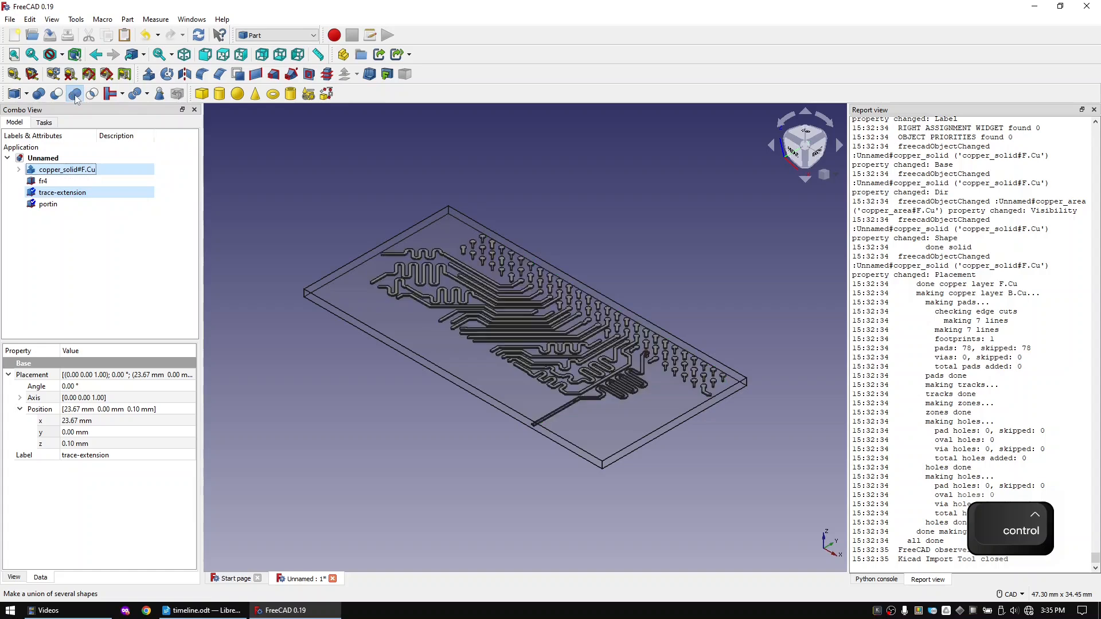
# - Create a simple non-parametric copy of the fused copper shape
pyautogui.click(50, 192)
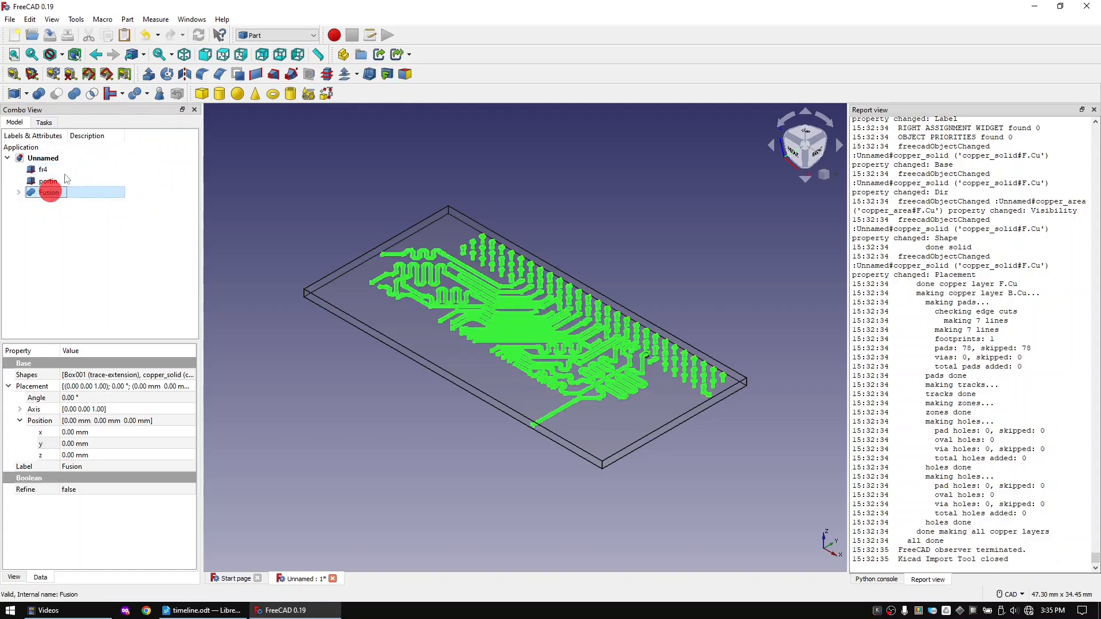
pyautogui.click(128, 19)
pyautogui.moveTo(189, 179)
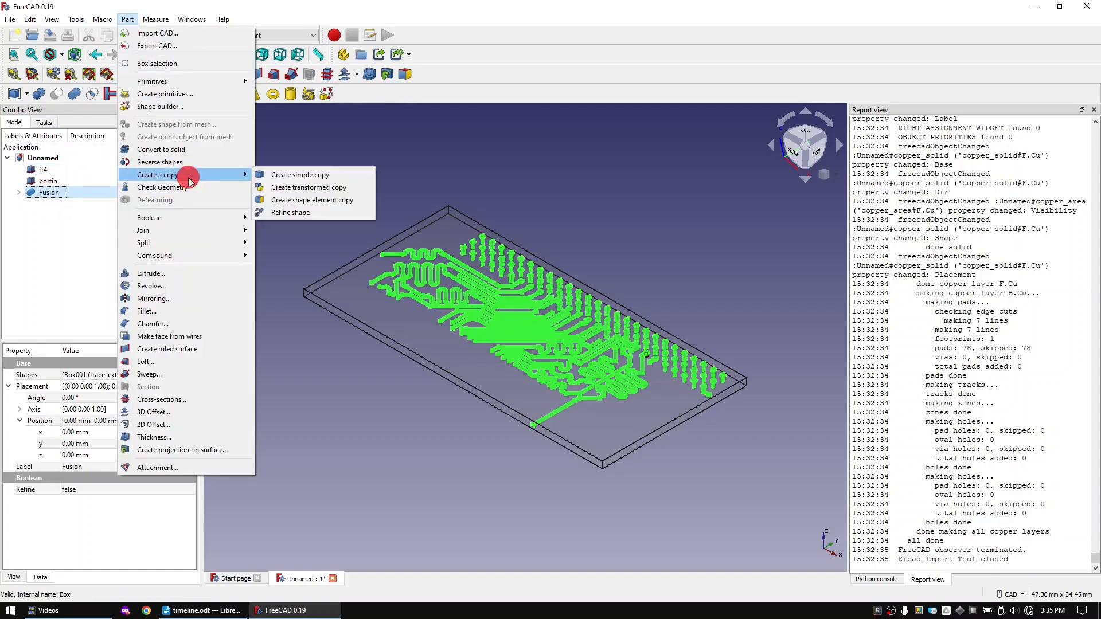
pyautogui.click(309, 174)
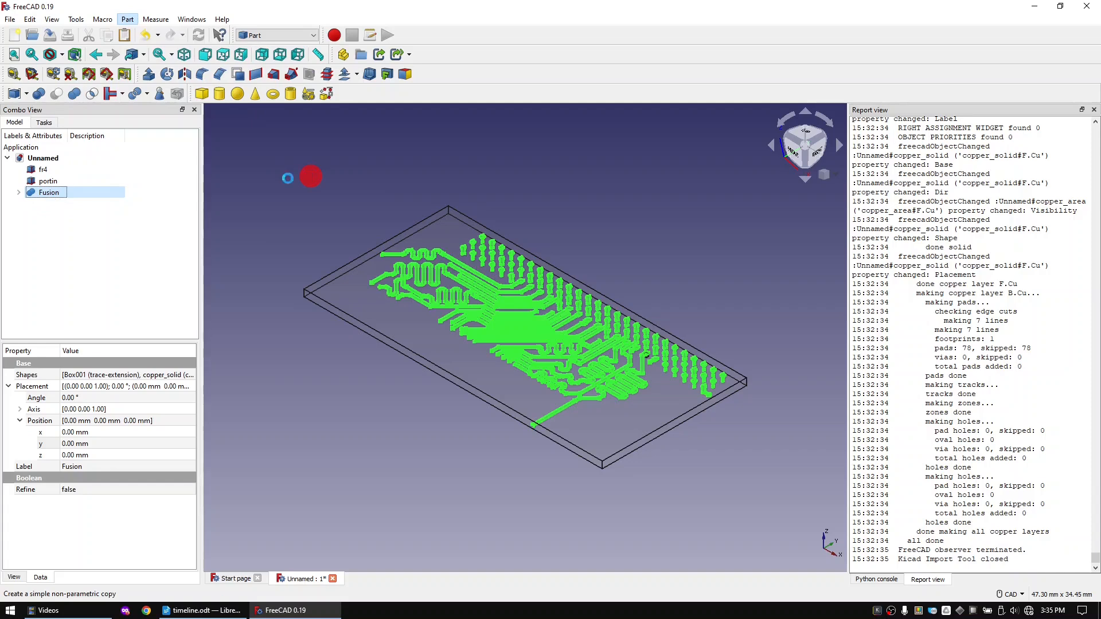
# - Delete the original Fusion together with all its nested trace, copper, pad and track objects, keeping the simple copy
pyautogui.click(20, 192)
pyautogui.click(29, 215)
pyautogui.click(41, 227)
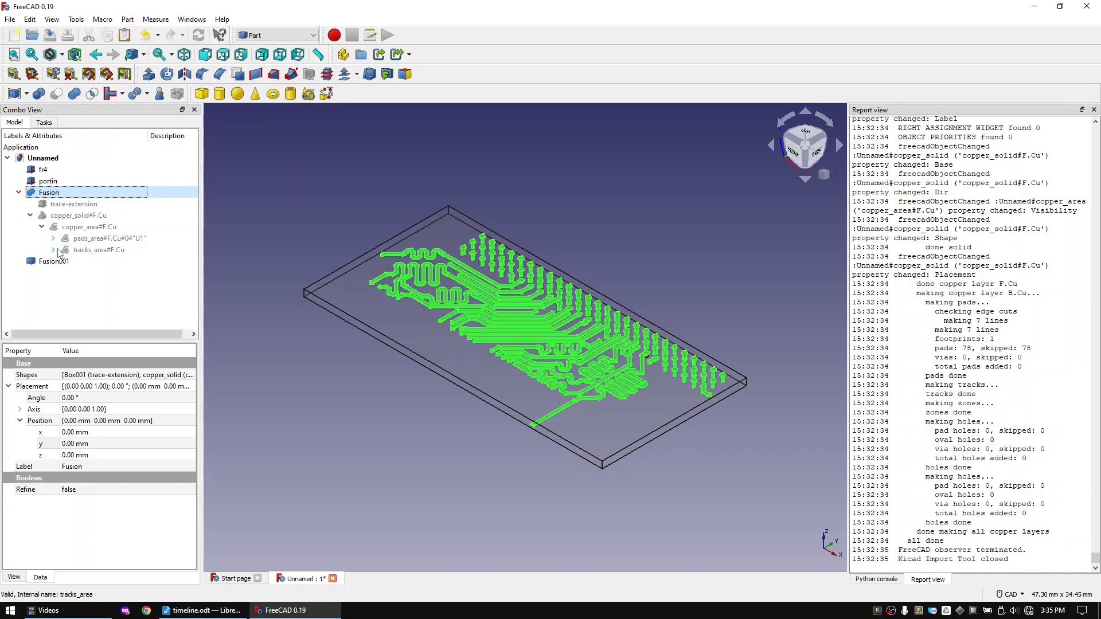
pyautogui.click(53, 250)
pyautogui.click(53, 239)
pyautogui.click(64, 284)
pyautogui.click(64, 273)
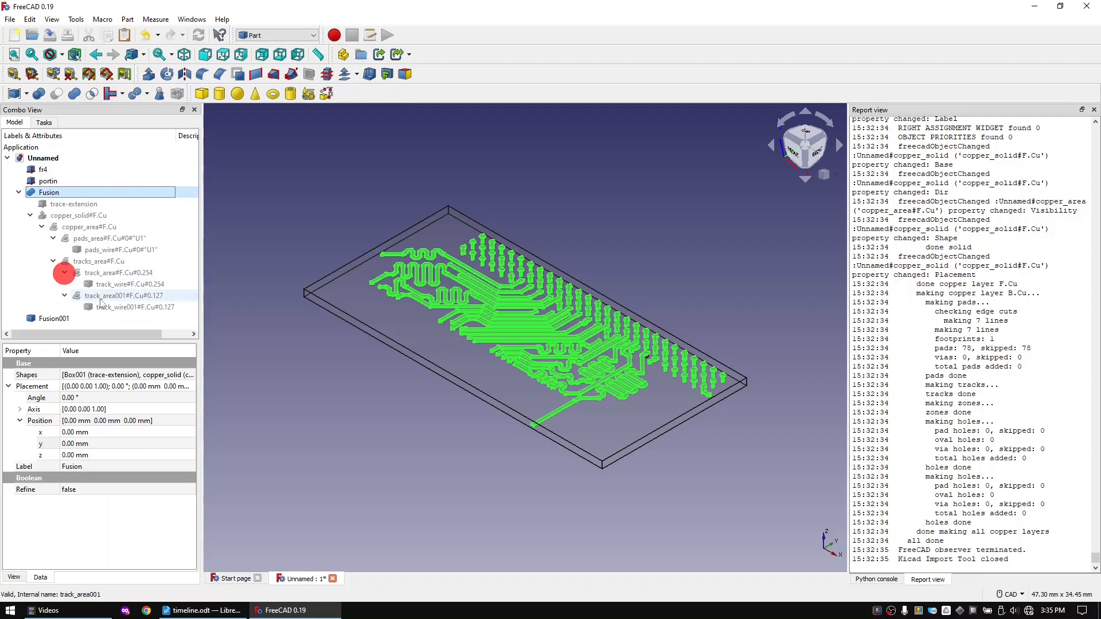
pyautogui.click(101, 296)
pyautogui.keyDown('shift'); pyautogui.click(49, 192); pyautogui.keyUp('shift')
pyautogui.press('Delete')
# - Rename the remaining fused copy as copper
pyautogui.click(56, 192)
pyautogui.press('F2')
pyautogui.write('copp')
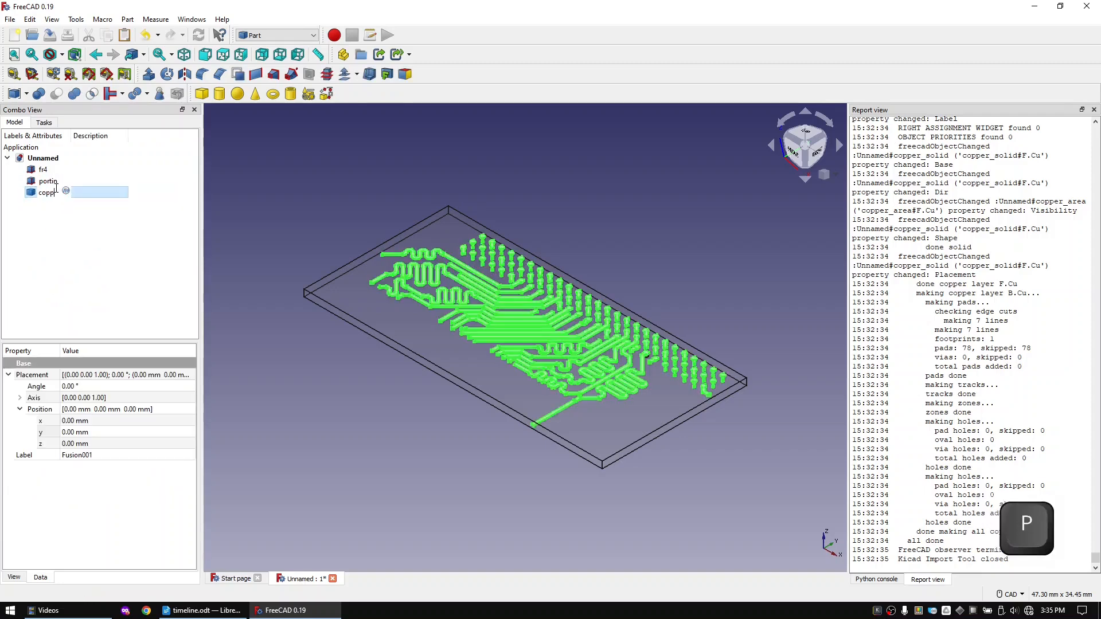
pyautogui.write('er')
pyautogui.press('Return')
pyautogui.click(343, 206)
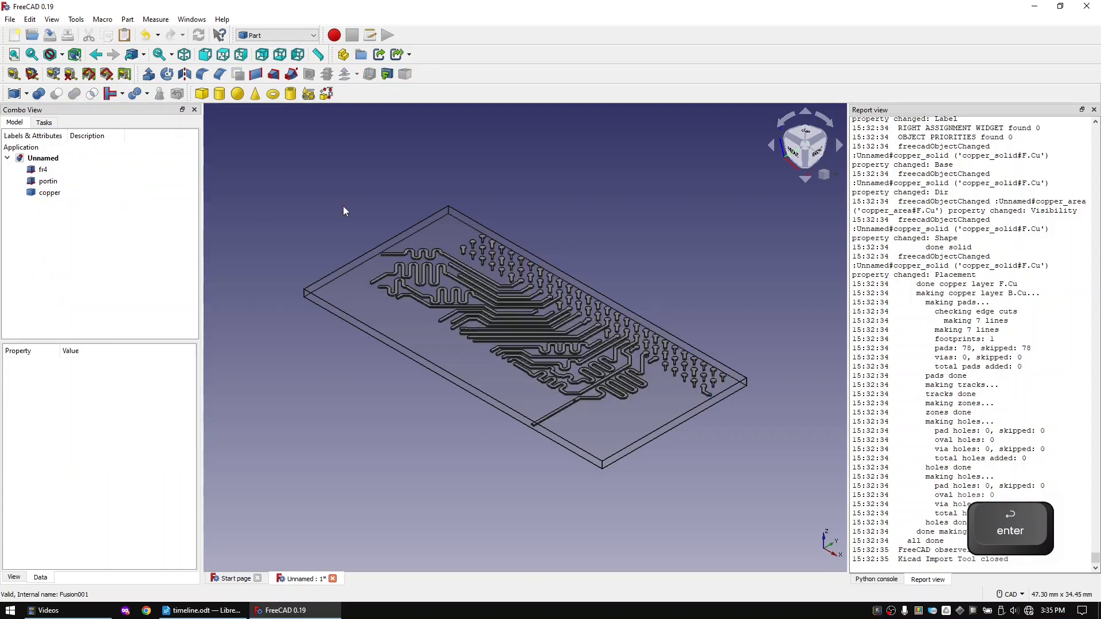
# - Run the recent FreeCAD-OpenEMS-Export.FCMacro to open the OpenEMS Simulation Creator
pyautogui.hotkey('shift', 'F4')
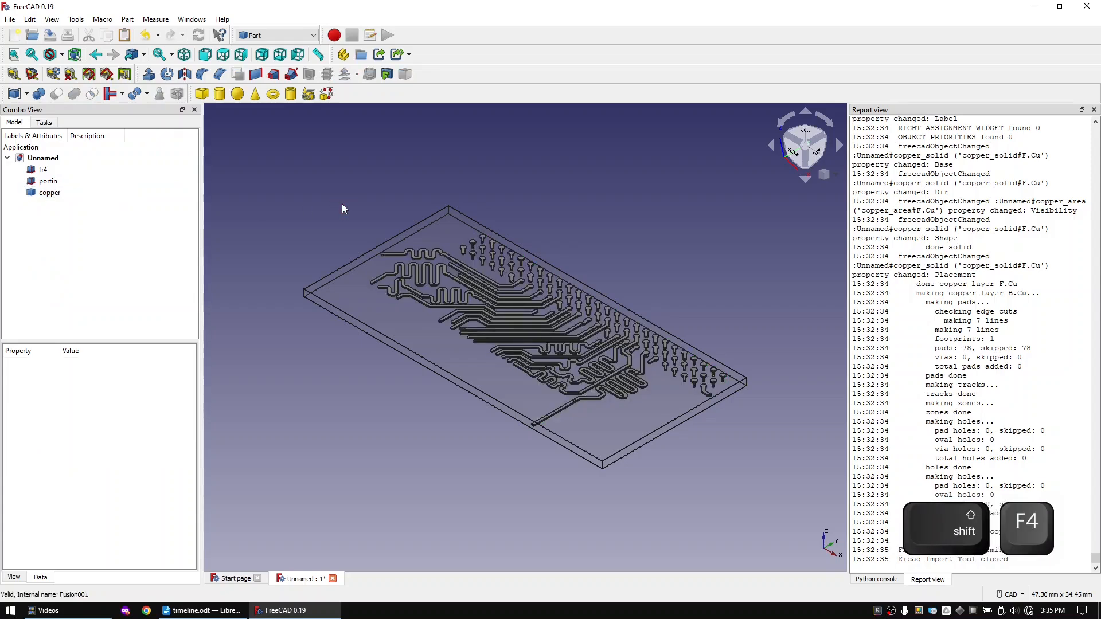
pyautogui.click(103, 19)
pyautogui.click(143, 69)
pyautogui.click(317, 71)
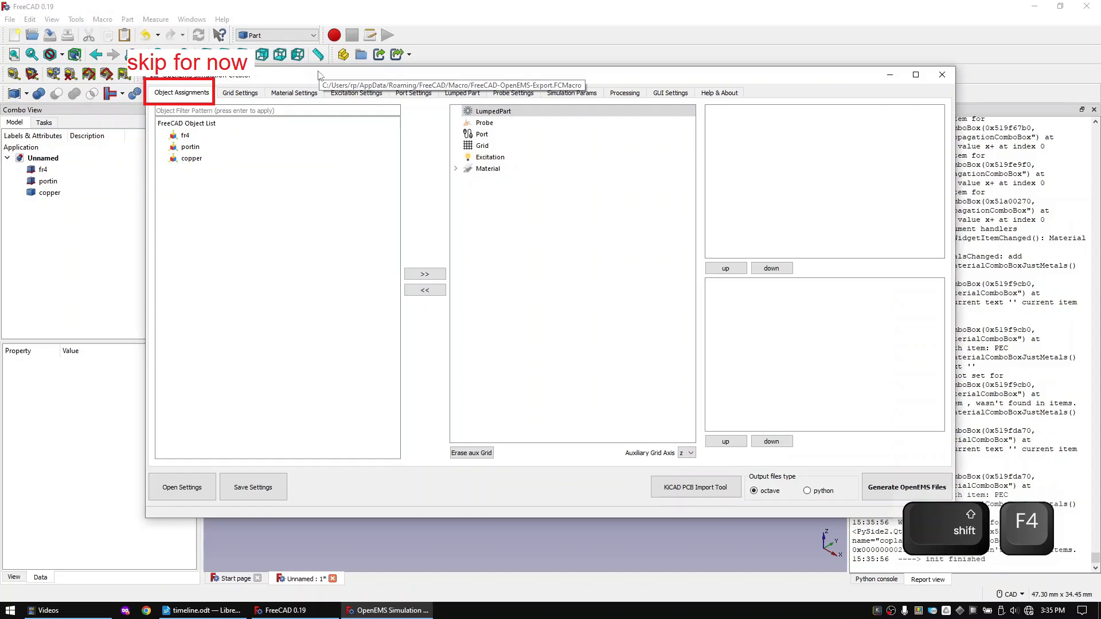
# - Name a new grid setting grid and enable its X, Y and Z axes
pyautogui.click(250, 93)
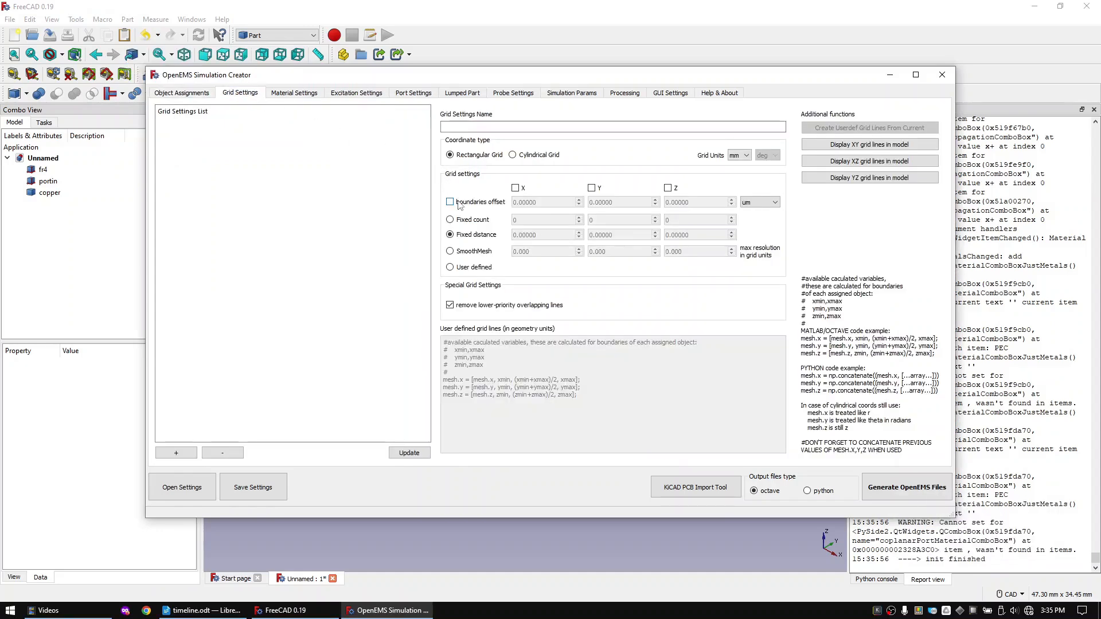
pyautogui.click(491, 125)
pyautogui.write('grid')
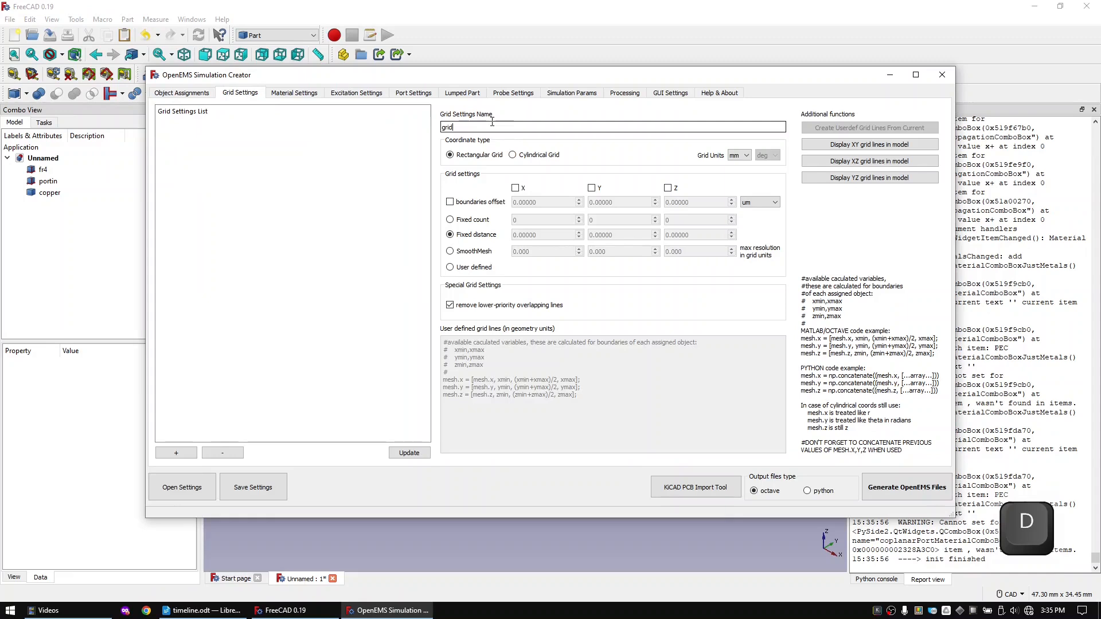
pyautogui.click(515, 188)
pyautogui.click(591, 188)
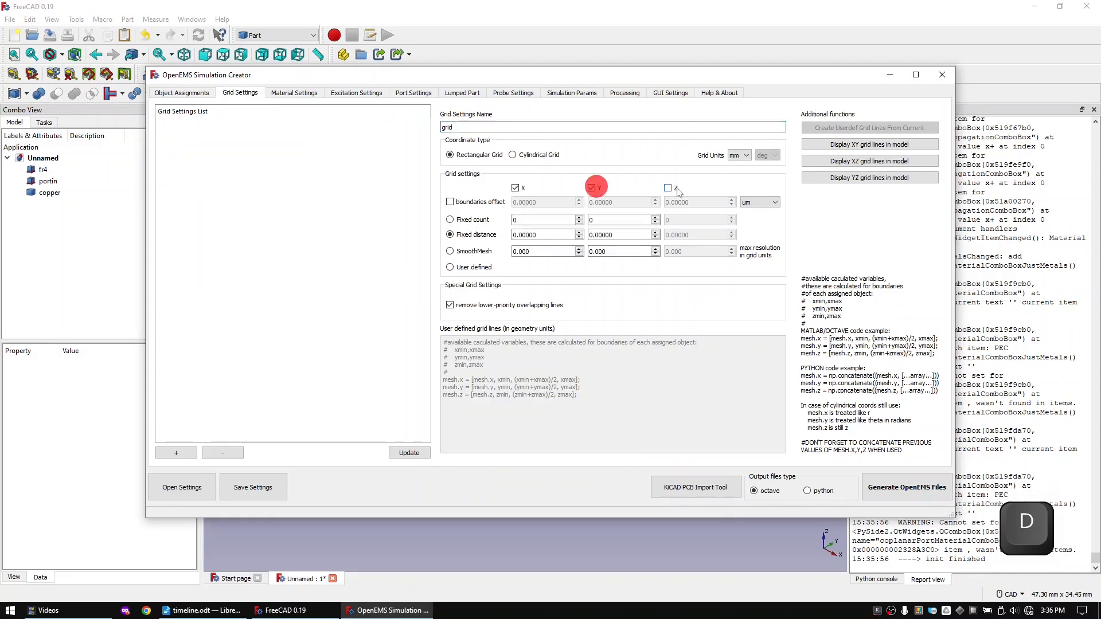
pyautogui.click(668, 188)
# - Give the grid fixed distances of 0.05 in X, 0.05 in Y and 0.025 in Z, and add it to the list
pyautogui.click(467, 233)
pyautogui.write('0.05')
pyautogui.press('Tab')
pyautogui.write('.05')
pyautogui.press('Tab')
pyautogui.write('.025')
pyautogui.press('BackSpace')
pyautogui.press('BackSpace')
pyautogui.press('BackSpace')
pyautogui.press('BackSpace')
pyautogui.write('0.025')
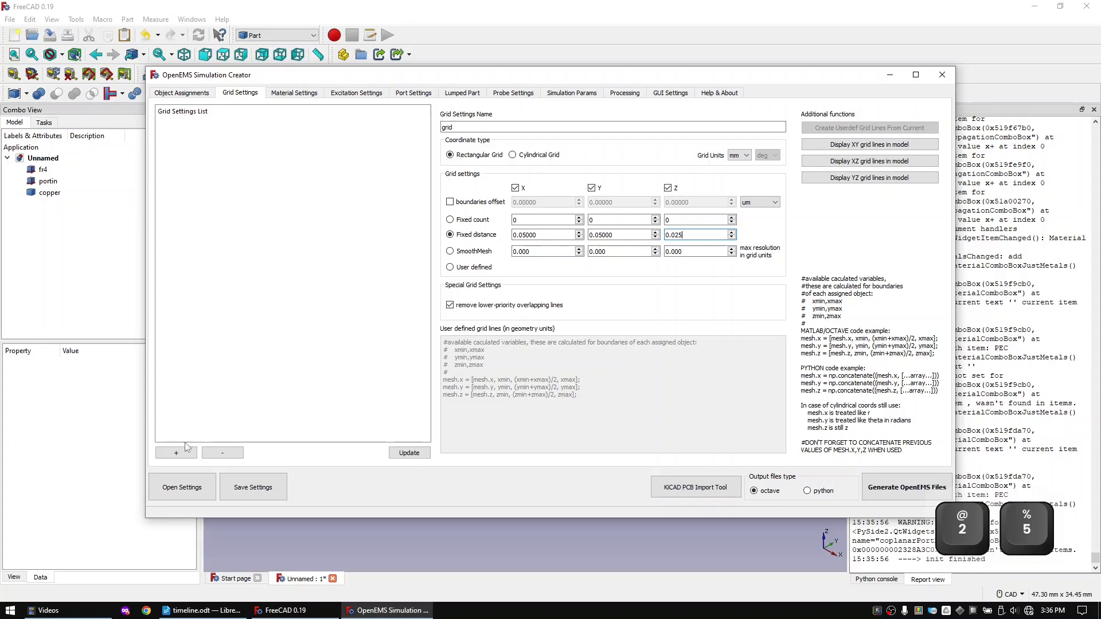
pyautogui.click(182, 452)
# - Add a user-defined material named fr4 with an epsilon of 4.6
pyautogui.click(294, 92)
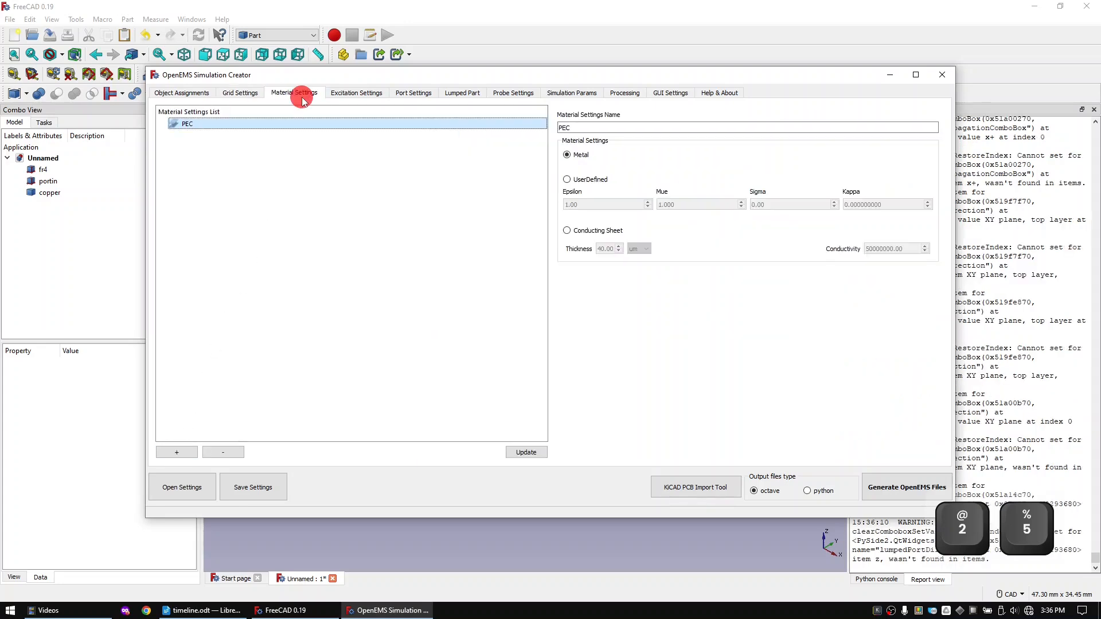
pyautogui.click(570, 127)
pyautogui.write('fr4')
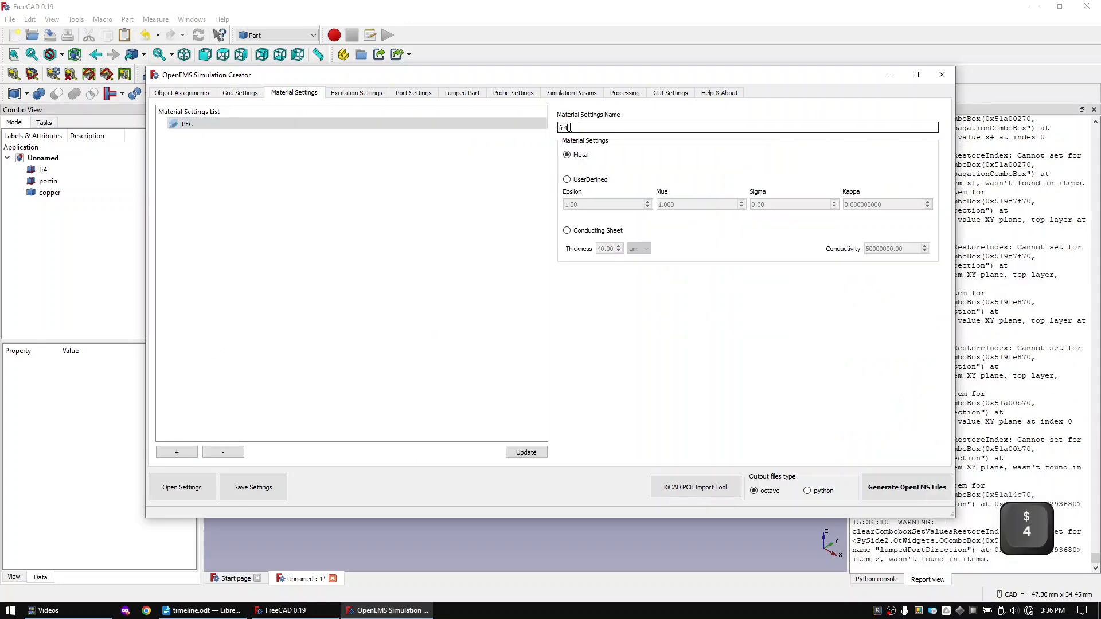
pyautogui.click(567, 179)
pyautogui.write('4.6')
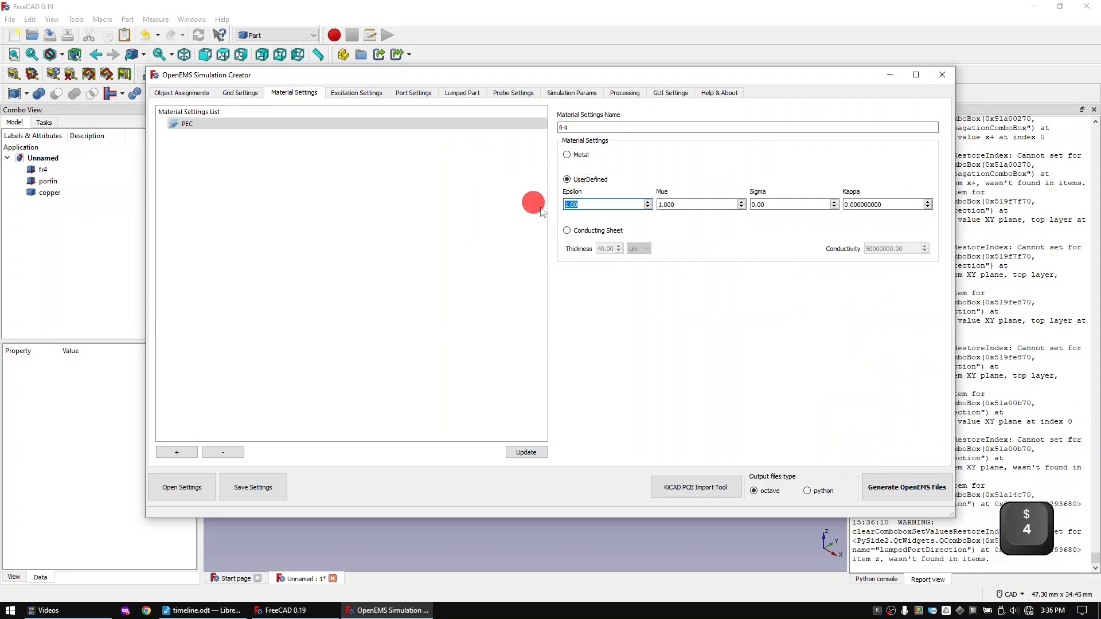
pyautogui.click(178, 452)
# - Add a Gaussian excitation named gauss with 7.5 GHz center frequency and 7.5 GHz half width at the -20 dB cutoff
pyautogui.click(369, 95)
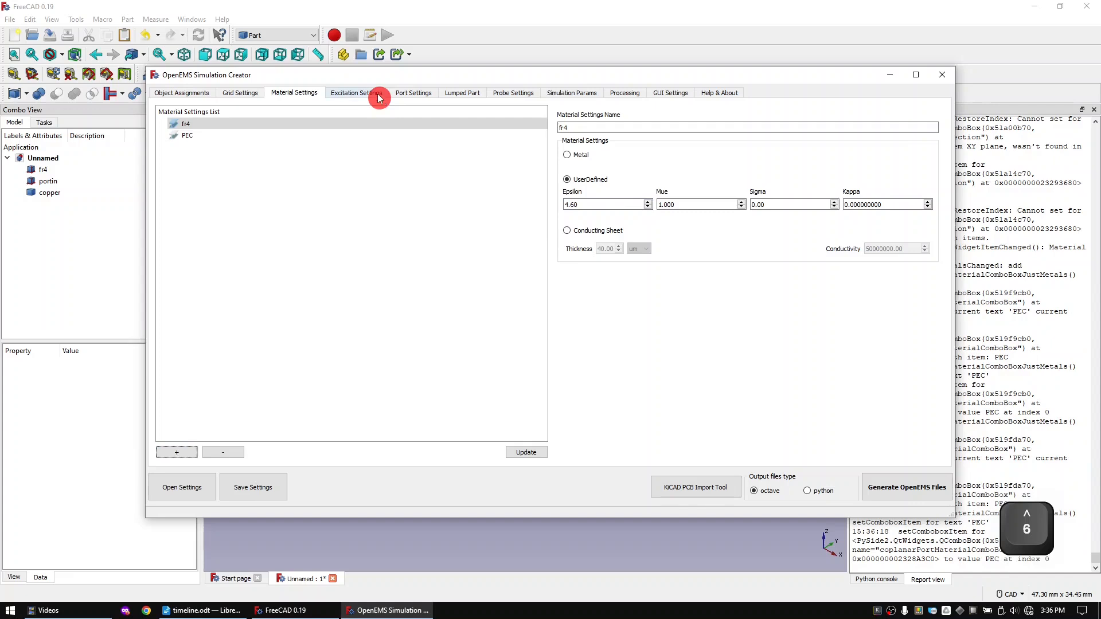
pyautogui.click(582, 122)
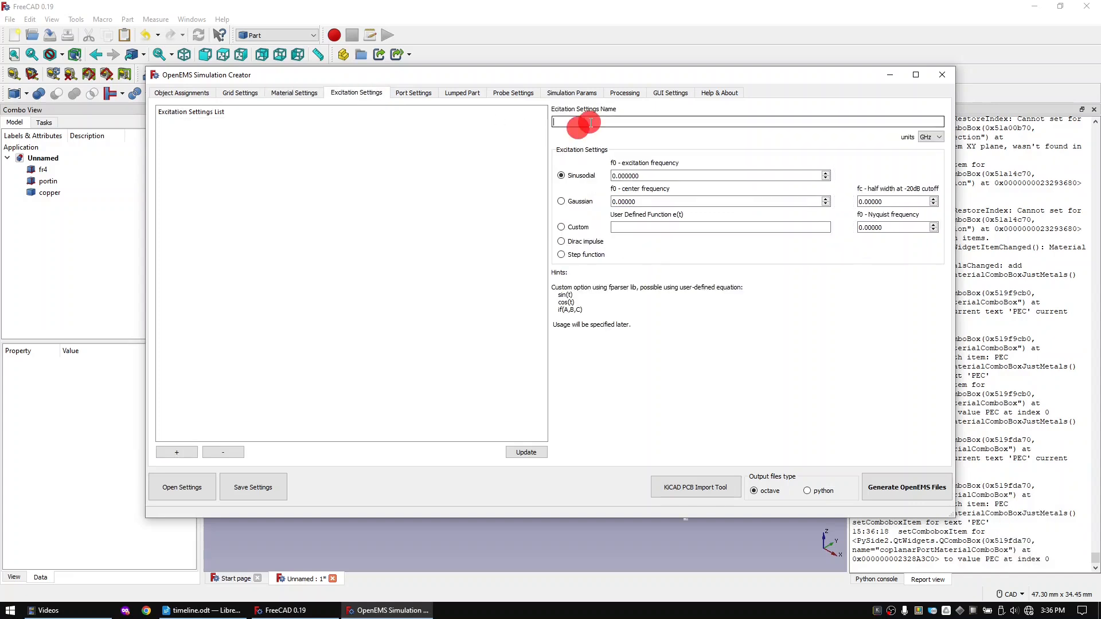
pyautogui.write('gauss')
pyautogui.click(562, 201)
pyautogui.write('7.5')
pyautogui.doubleClick(894, 201)
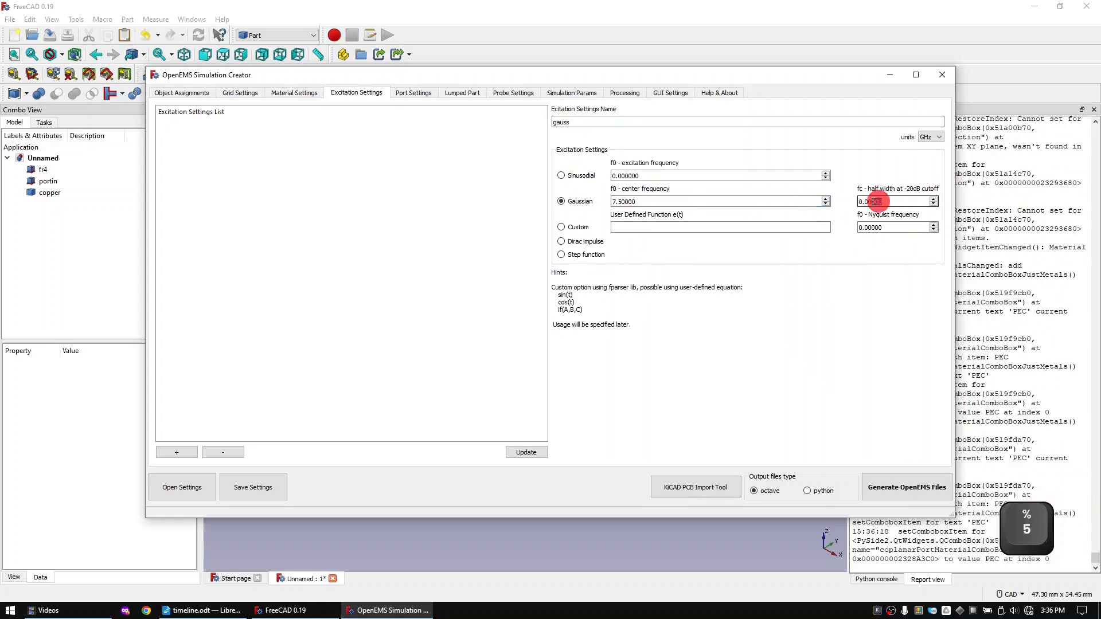
pyautogui.write('7.5')
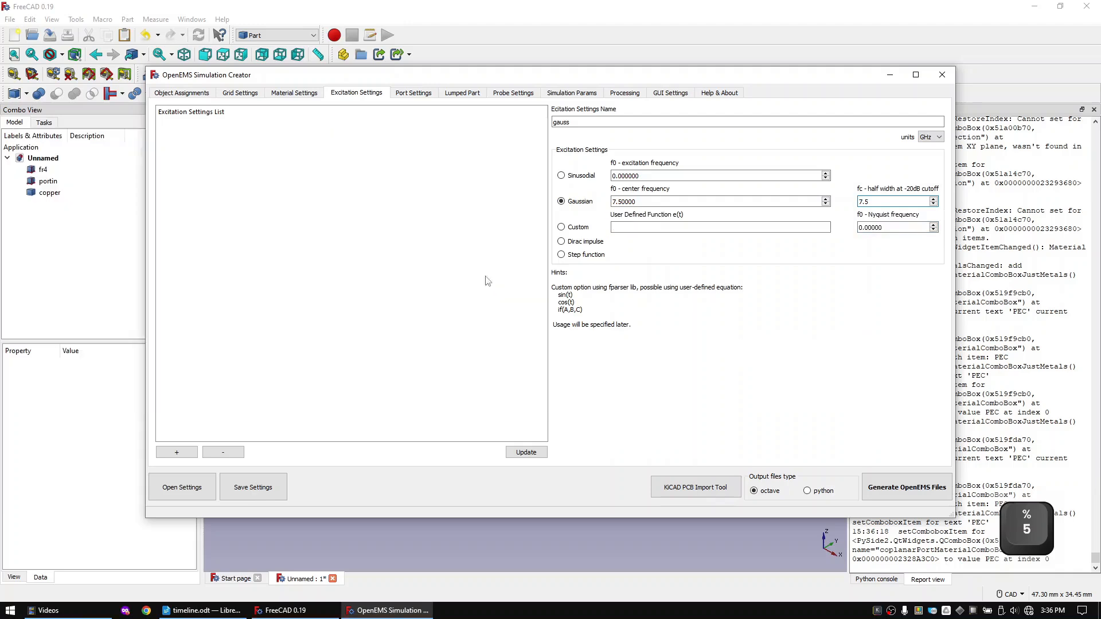
pyautogui.click(177, 451)
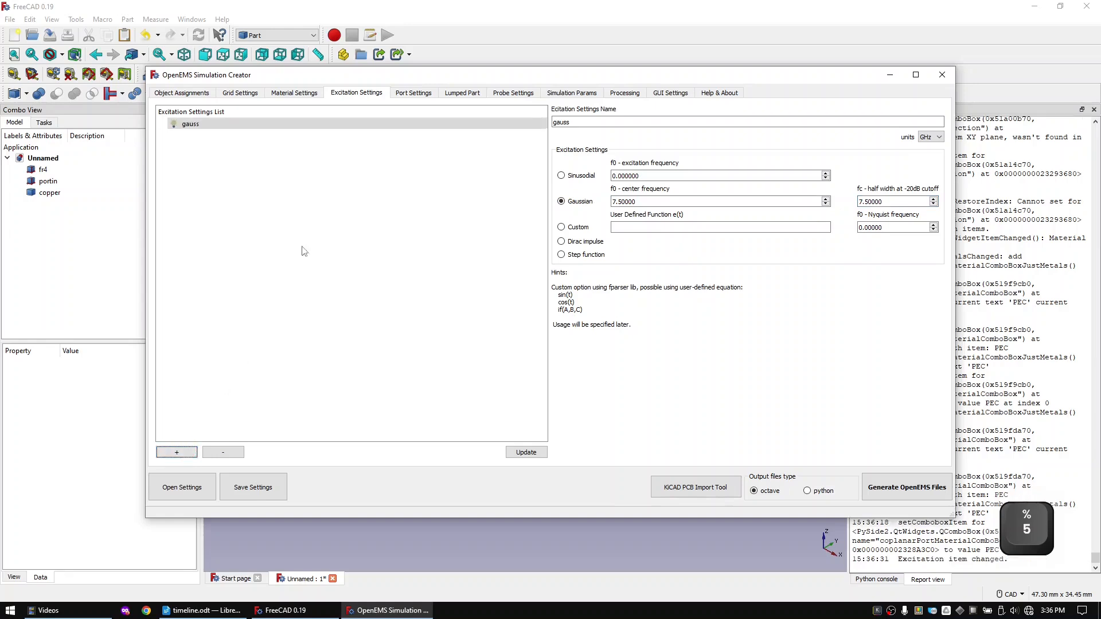
# - Add an active lumped port named portin with an excitation field amplitude of 11000 V/m
pyautogui.click(406, 98)
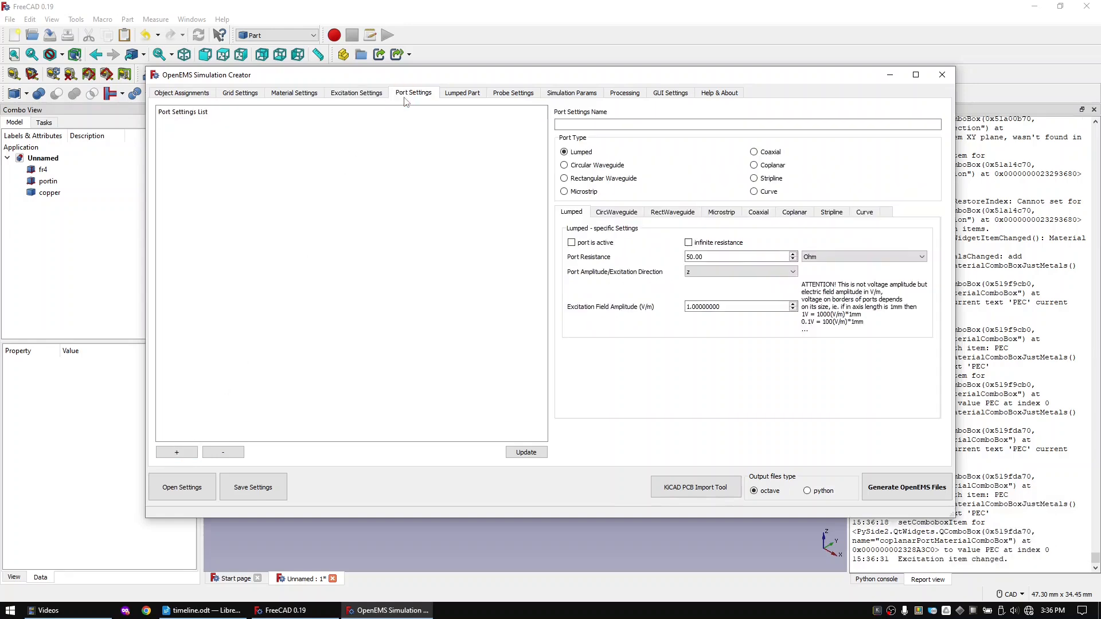
pyautogui.click(566, 125)
pyautogui.write('portin')
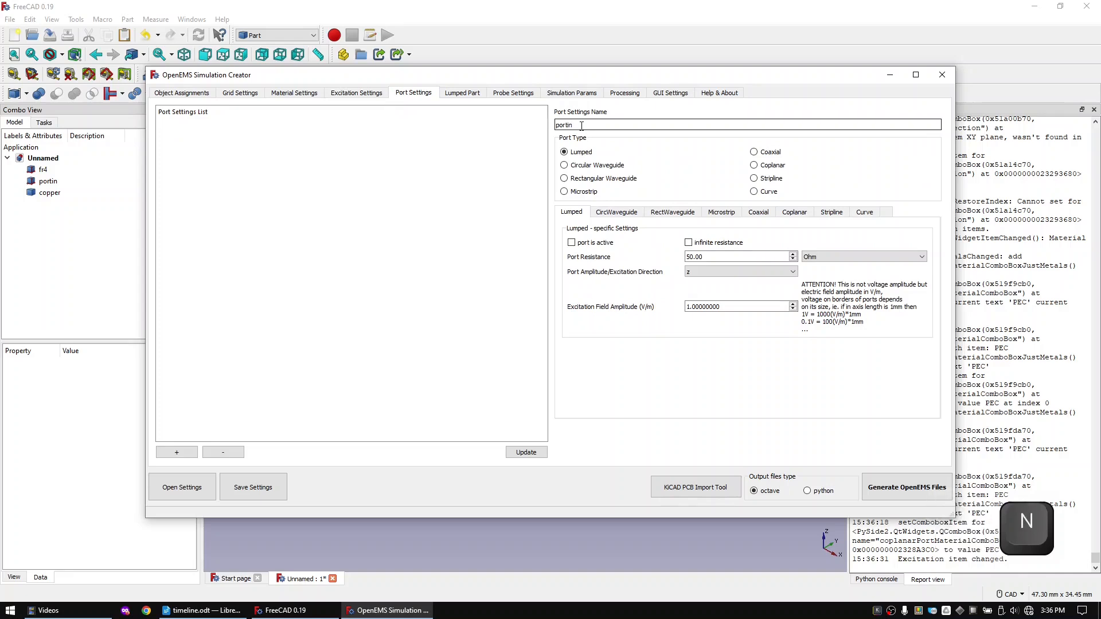
pyautogui.click(573, 244)
pyautogui.moveTo(731, 306); pyautogui.dragTo(630, 298)
pyautogui.write('11000')
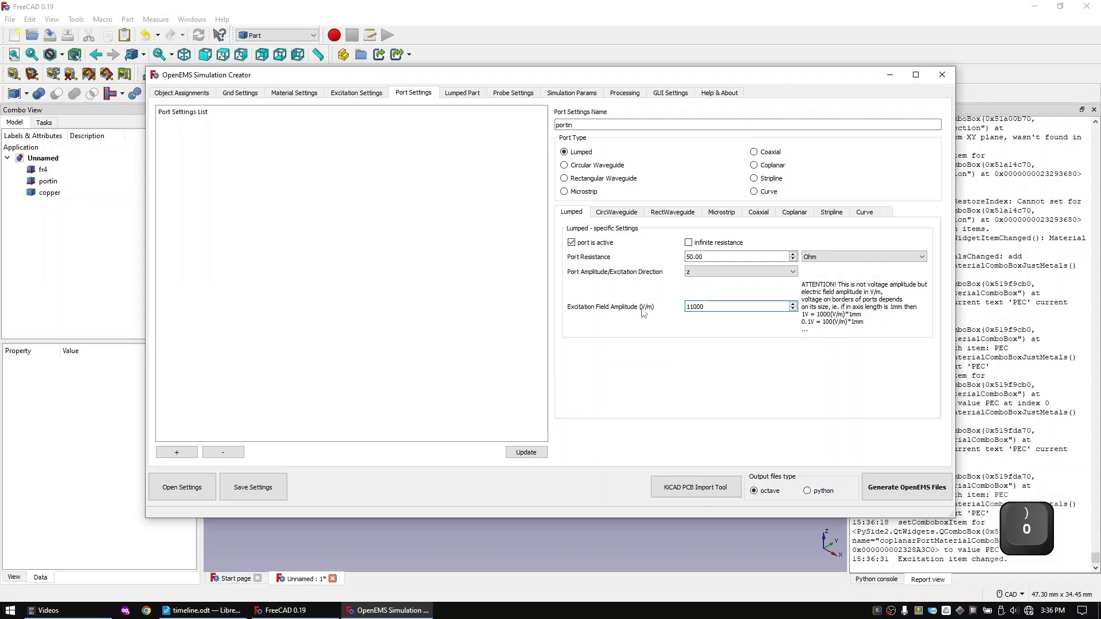
pyautogui.click(176, 456)
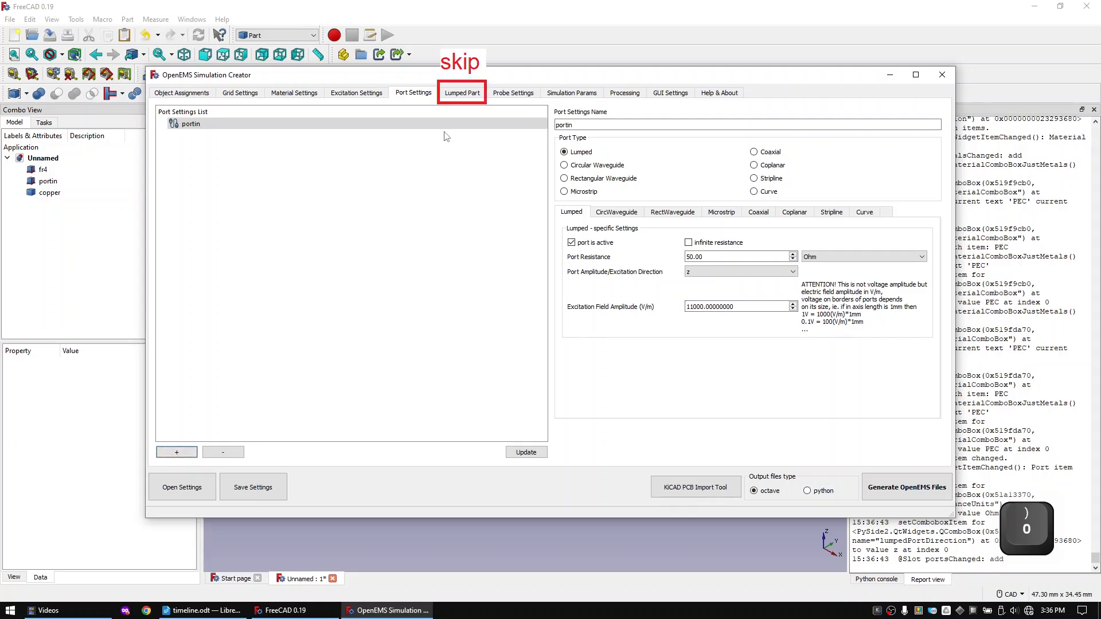
# - Add a DumpBox probe named hfield with H field dump type and time domain
pyautogui.click(457, 92)
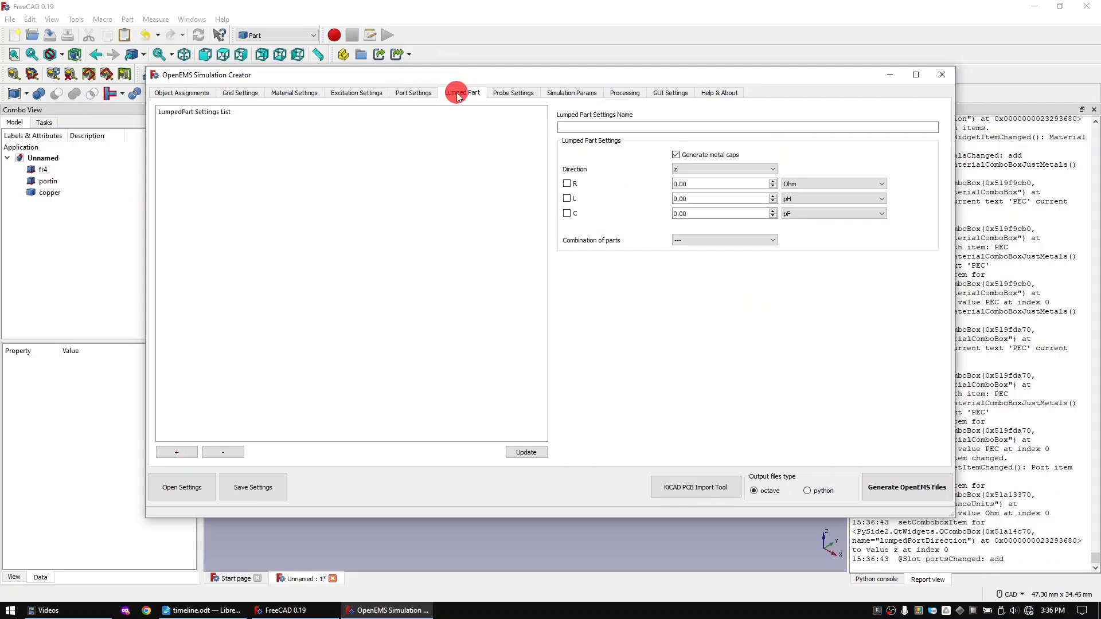
pyautogui.click(516, 93)
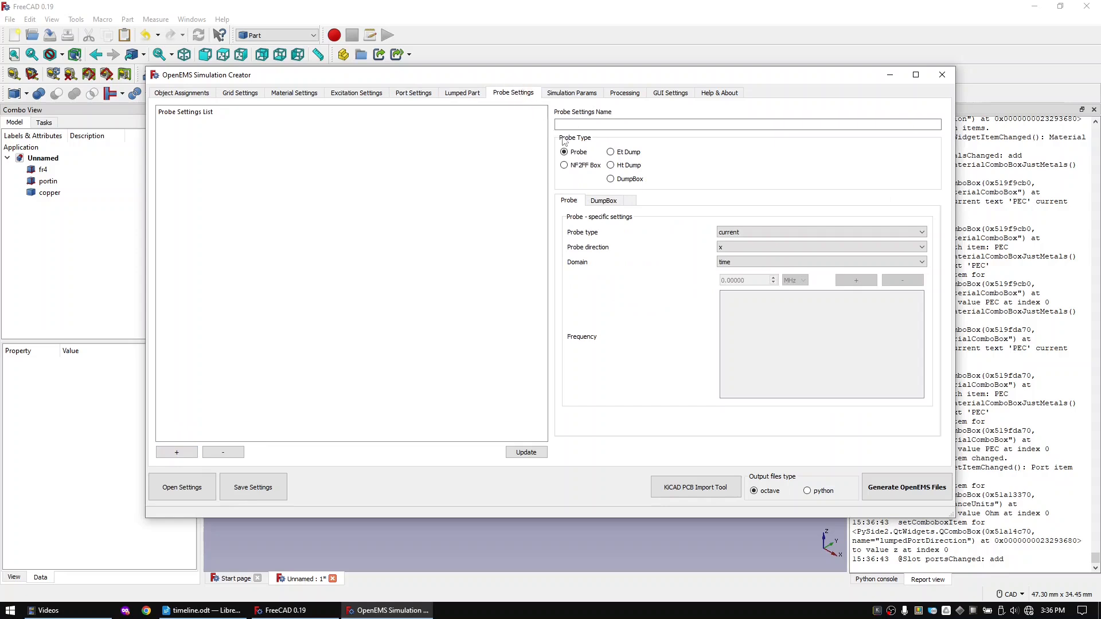
pyautogui.click(592, 125)
pyautogui.write('hfield')
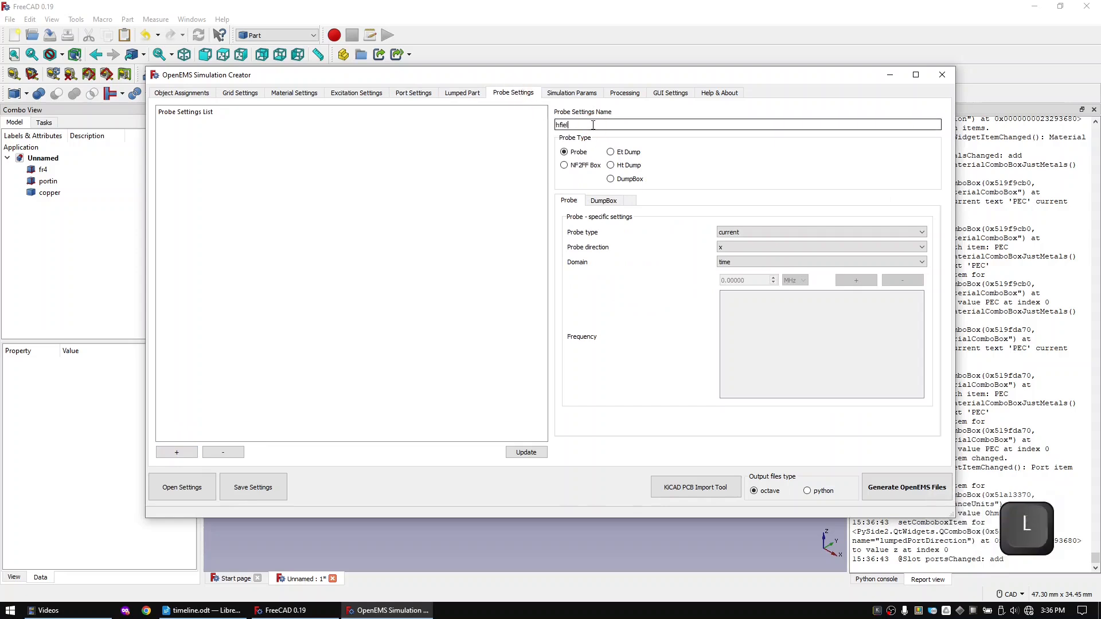
pyautogui.click(622, 179)
pyautogui.click(745, 232)
pyautogui.click(746, 247)
pyautogui.click(167, 452)
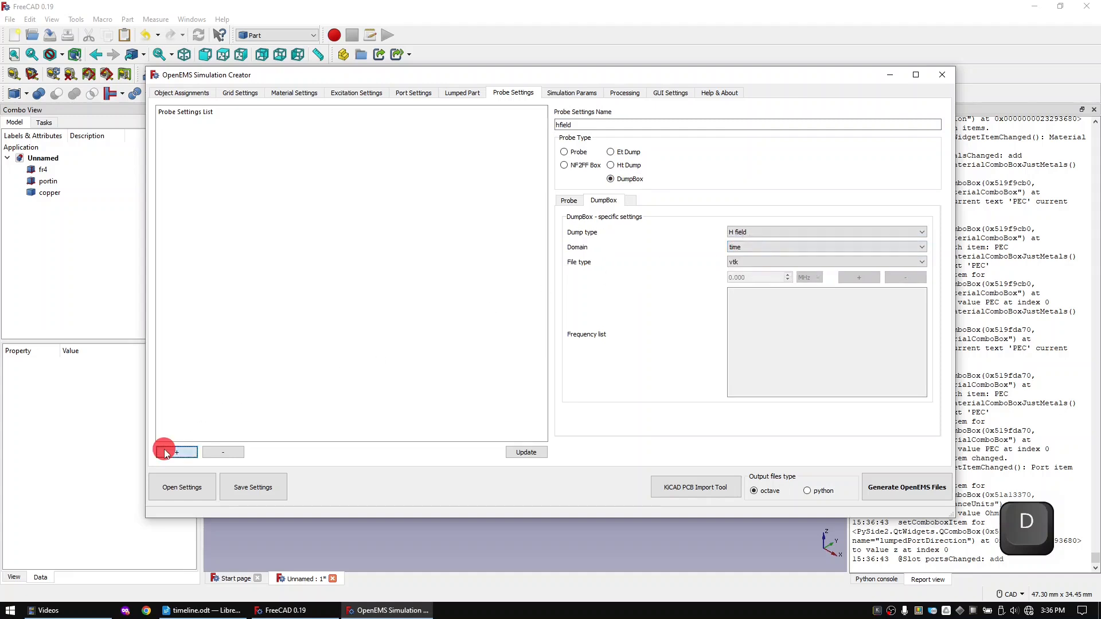
# - Set the ymin boundary condition of the simulation to PML
pyautogui.click(575, 92)
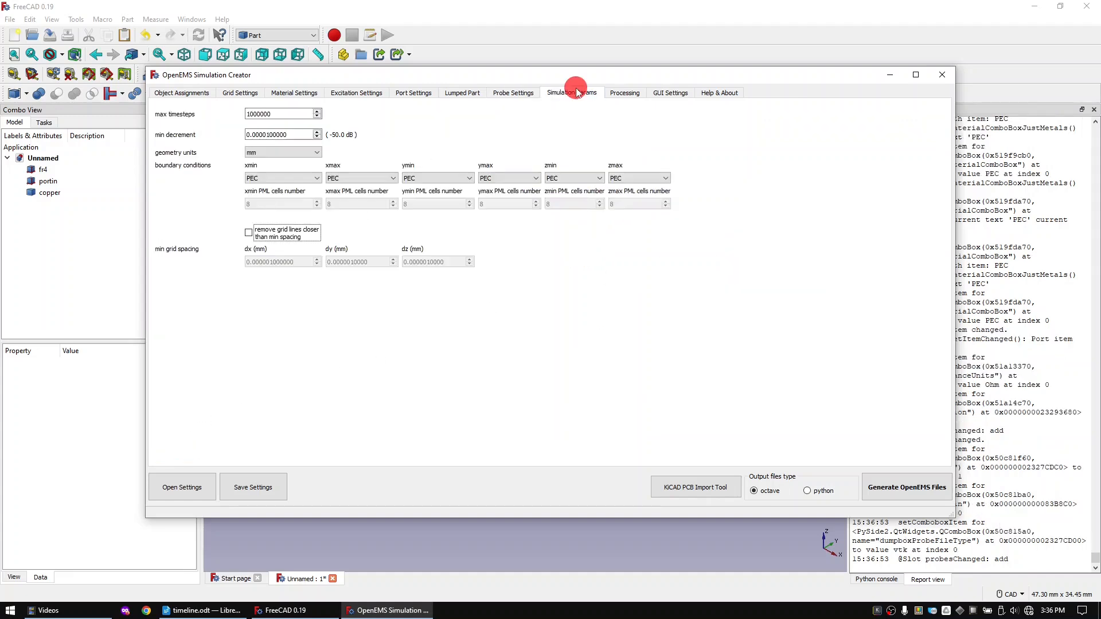
pyautogui.click(444, 179)
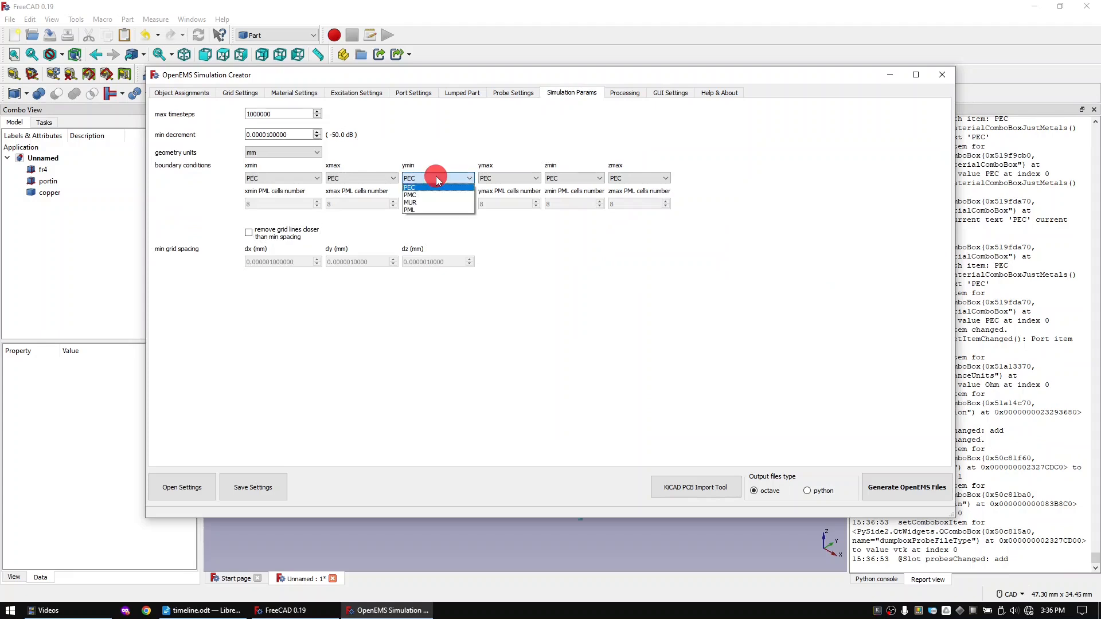
pyautogui.click(418, 210)
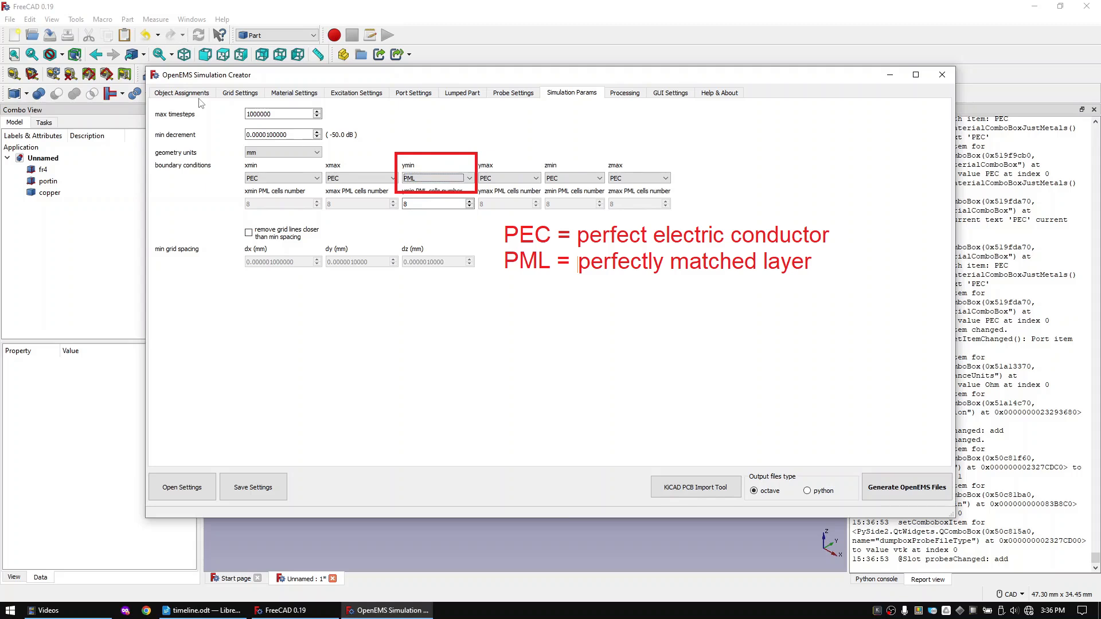
# - Assign the fr4 object to the hfield probe and the portin object to the portin port
pyautogui.click(181, 93)
pyautogui.click(253, 135)
pyautogui.click(496, 169)
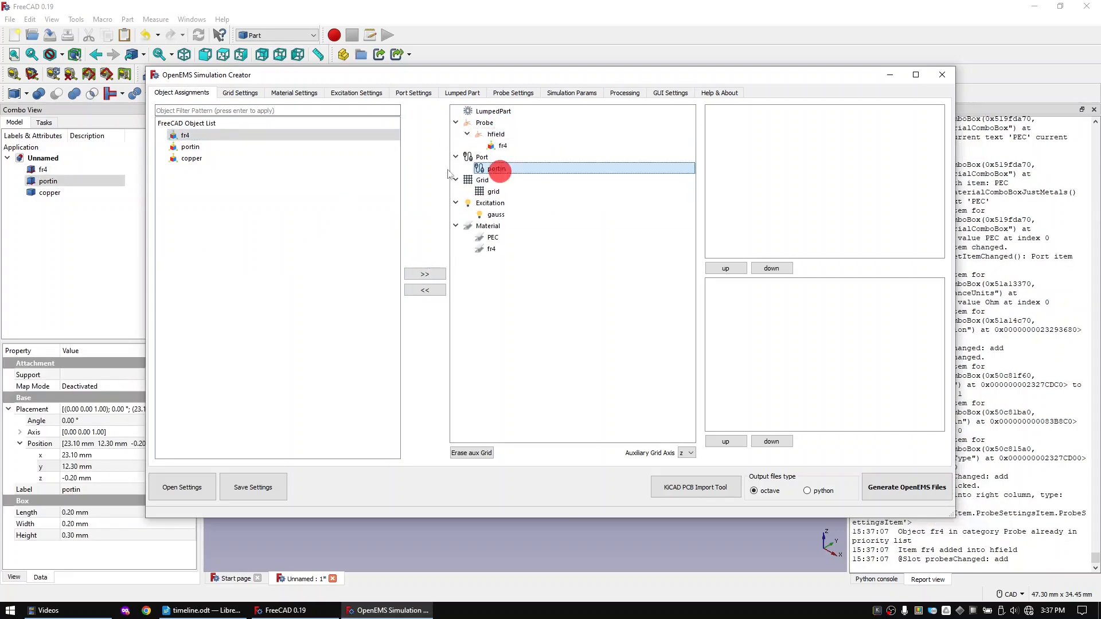
pyautogui.click(190, 147)
pyautogui.click(425, 274)
# - Assign the fr4 object to the grid definition
pyautogui.click(493, 203)
pyautogui.click(184, 135)
pyautogui.click(427, 273)
# - Assign the copper object to the PEC material and the fr4 object to the fr4 material
pyautogui.click(492, 261)
pyautogui.click(213, 158)
pyautogui.click(425, 274)
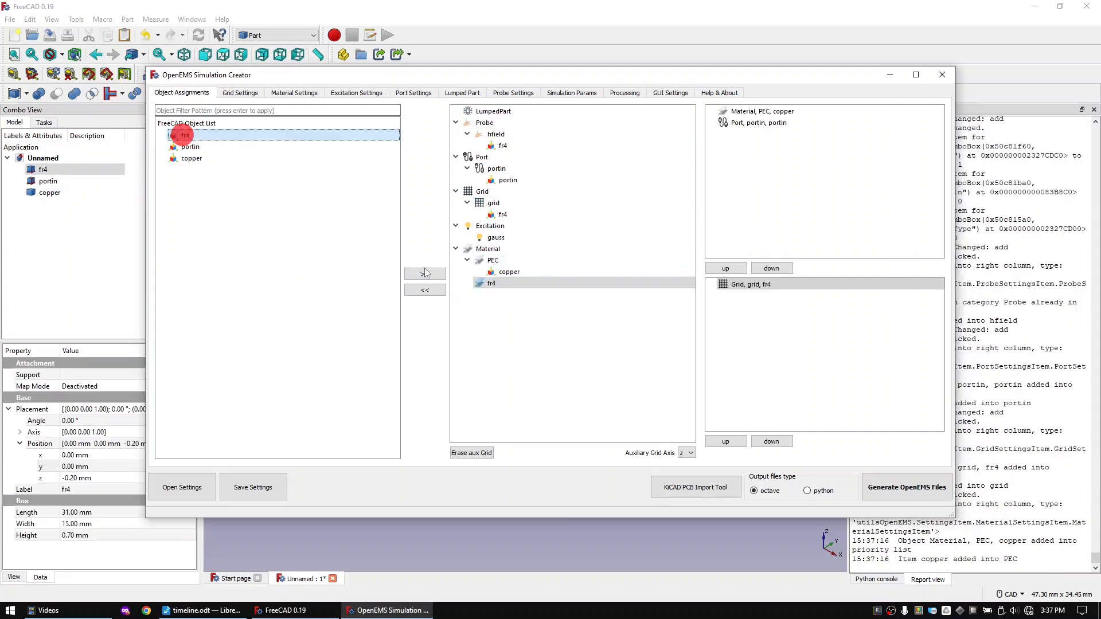
pyautogui.click(425, 274)
# - Reorder the object priority list to portin port first, PEC copper second and fr4 material last
pyautogui.click(774, 134)
pyautogui.click(725, 268)
pyautogui.click(725, 269)
# - Save the simulation settings as main-example_ in the data_CIAA_ACC folder
pyautogui.click(281, 485)
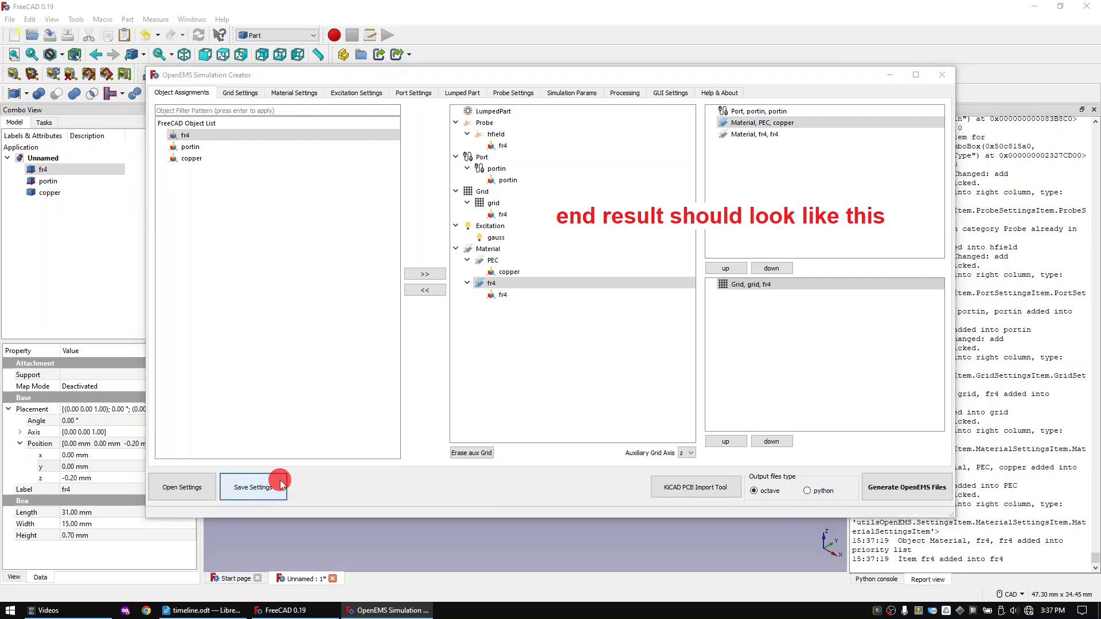
pyautogui.write('freecad')
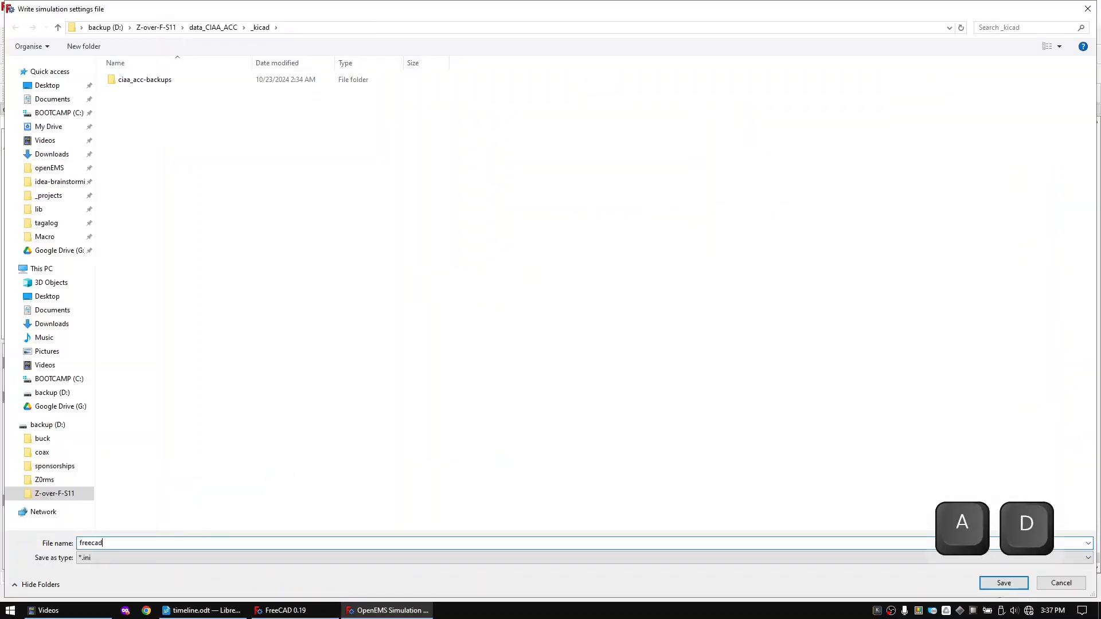
pyautogui.hotkey('ctrl', 'a')
pyautogui.write('main-example_')
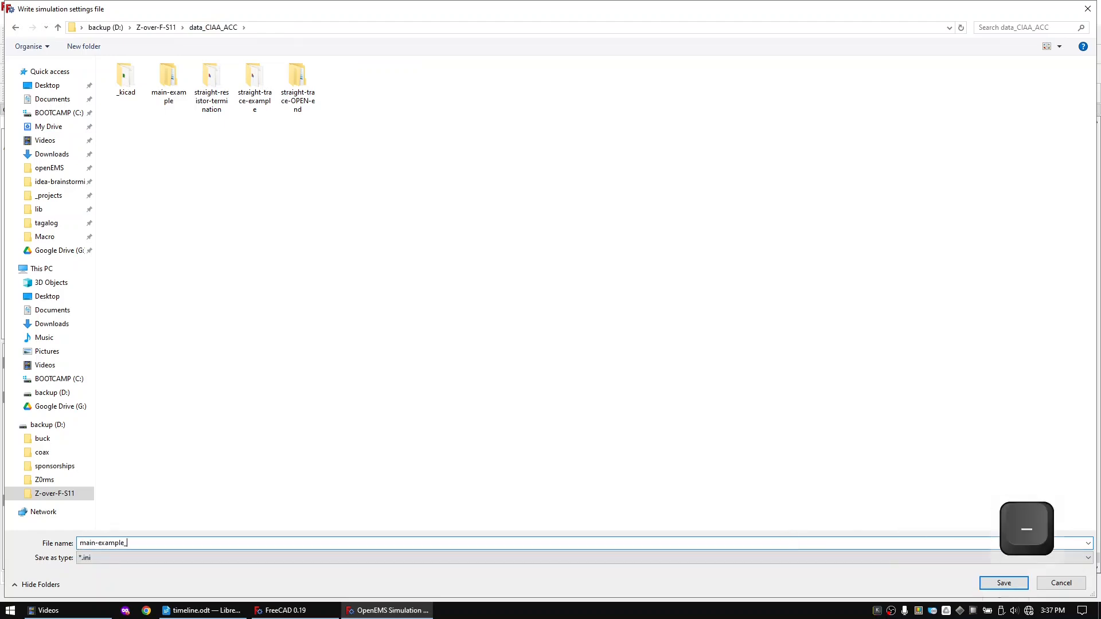
pyautogui.press('Return')
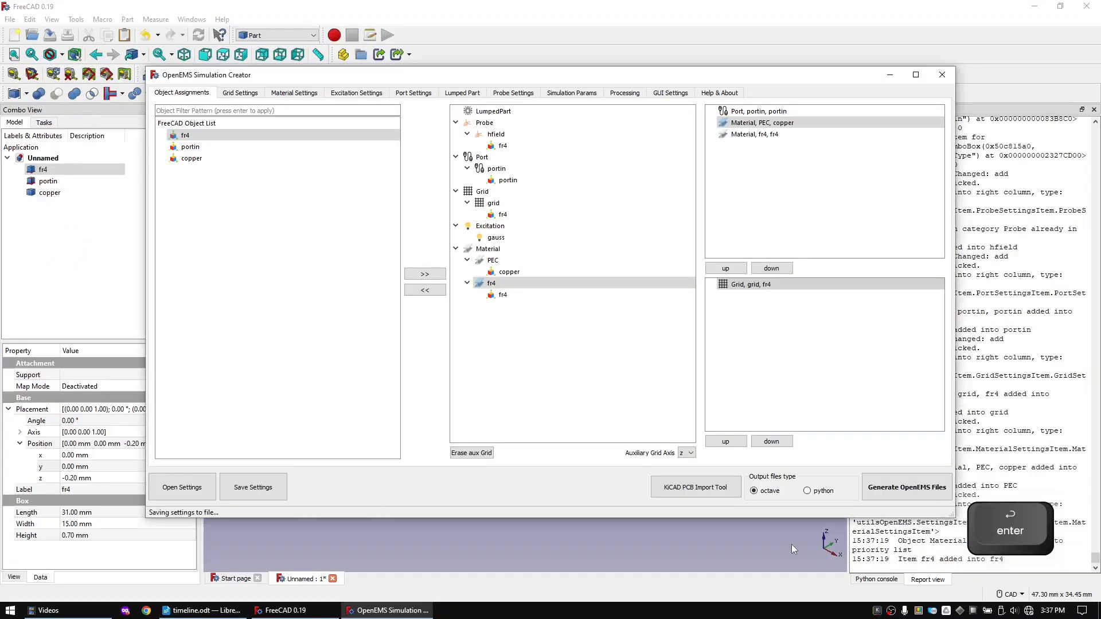
# - Generate the OpenEMS simulation files in octave format and write the S11 post-processing script for portin
pyautogui.click(879, 492)
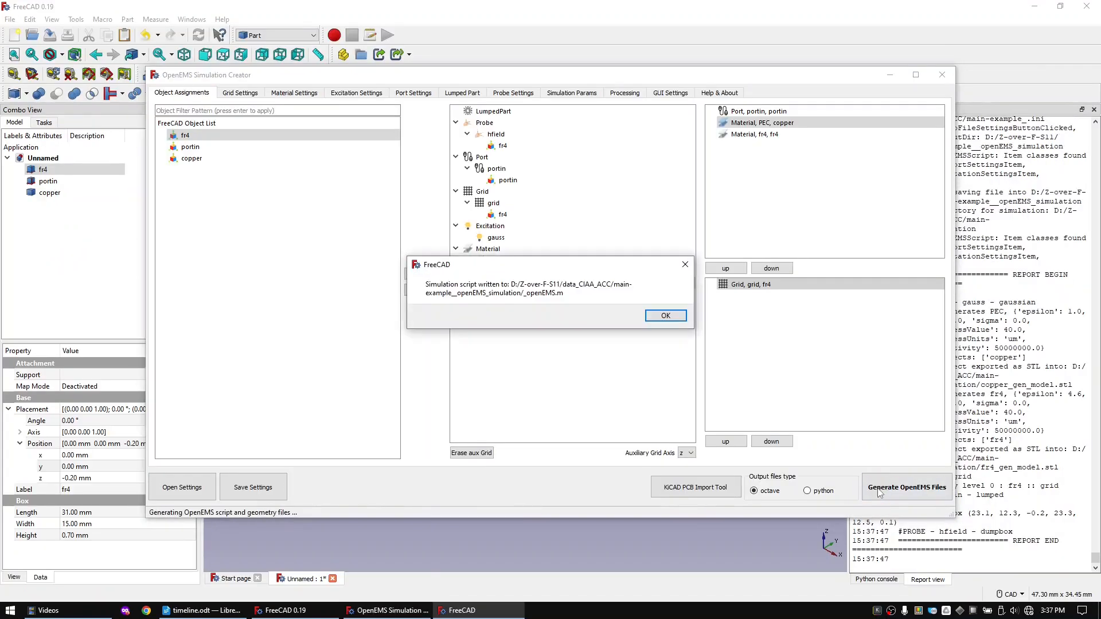
pyautogui.click(678, 316)
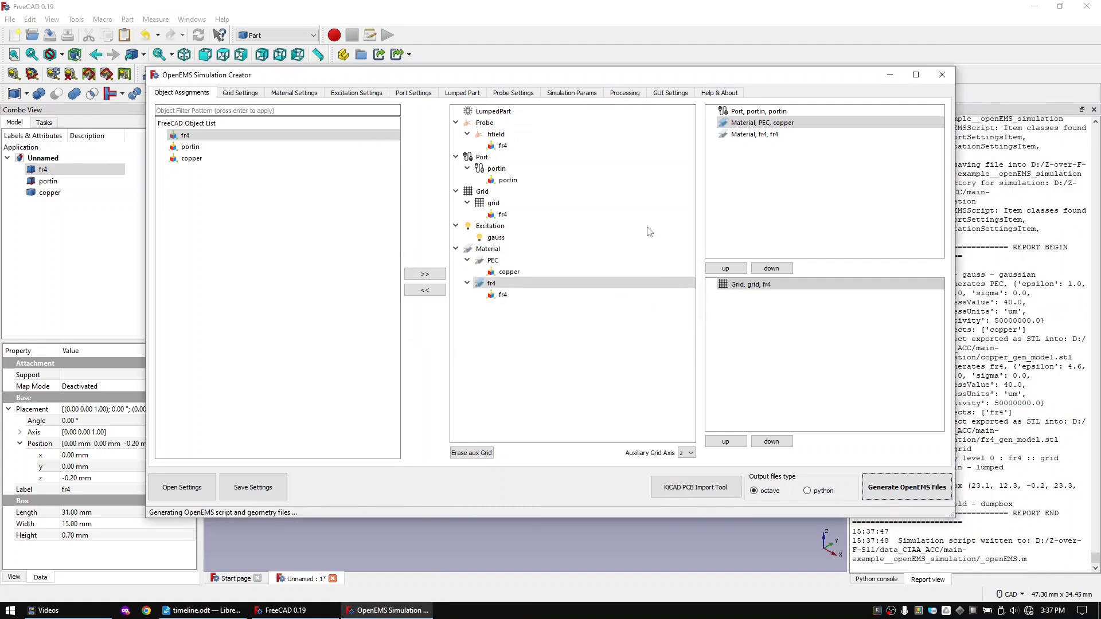
pyautogui.click(625, 93)
pyautogui.click(631, 179)
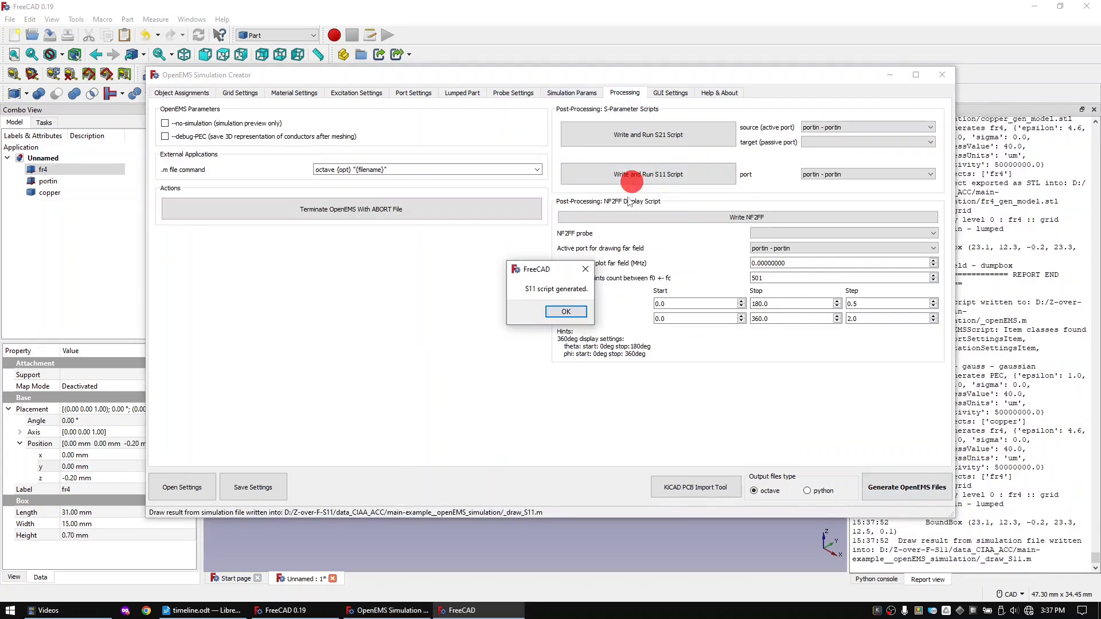
pyautogui.click(566, 311)
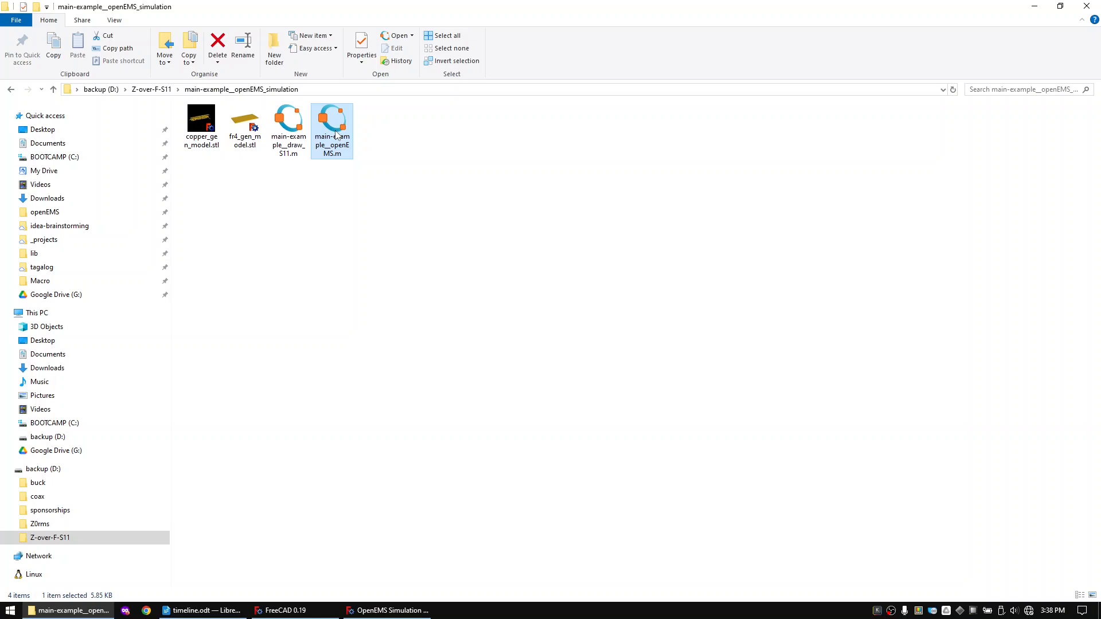
# - Open main-example__openEMS.m in Octave and run the script, answering its prompt with yes
pyautogui.doubleClick(336, 136)
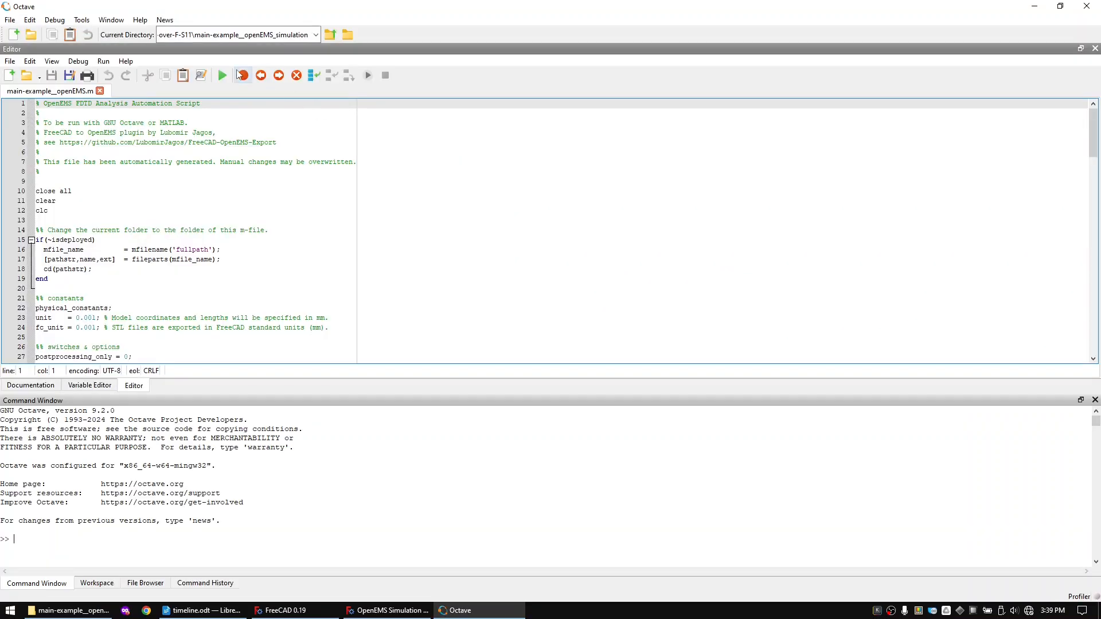
pyautogui.click(222, 77)
pyautogui.click(300, 424)
pyautogui.write('yes')
pyautogui.press('Return')
# - Inspect the meshed PCB traces up close in the maximized AppCSXCAD viewer, then close it
pyautogui.click(1059, 6)
pyautogui.scroll(5, 861, 146)
pyautogui.scroll(4, 678, 167)
pyautogui.moveTo(861, 147); pyautogui.dragTo(636, 350, button='middle')
pyautogui.click(124, 71)
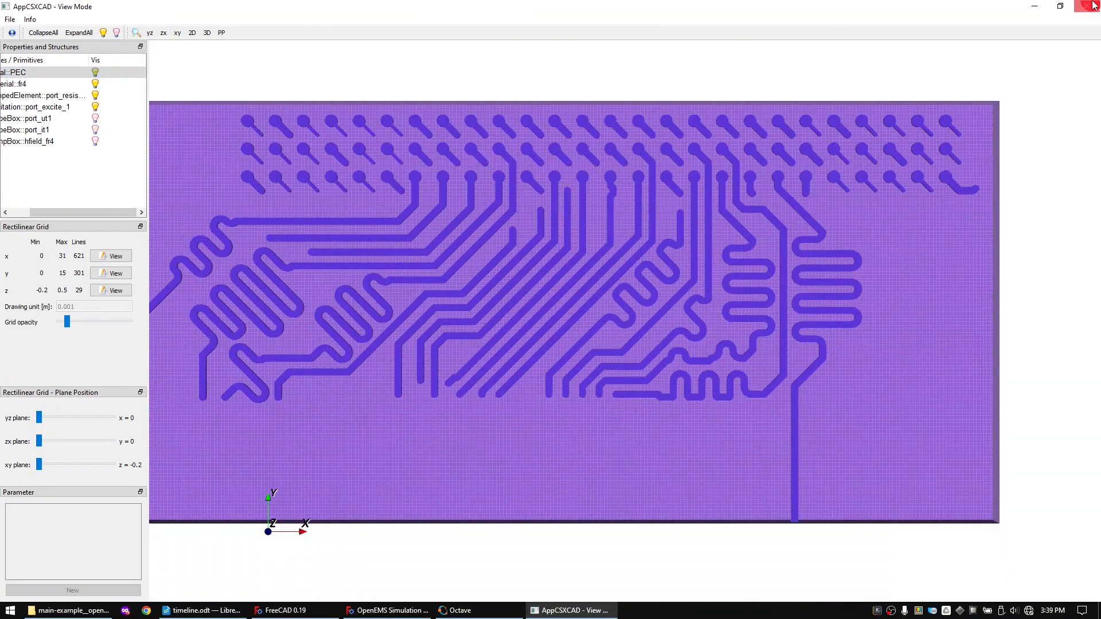
pyautogui.click(1092, 5)
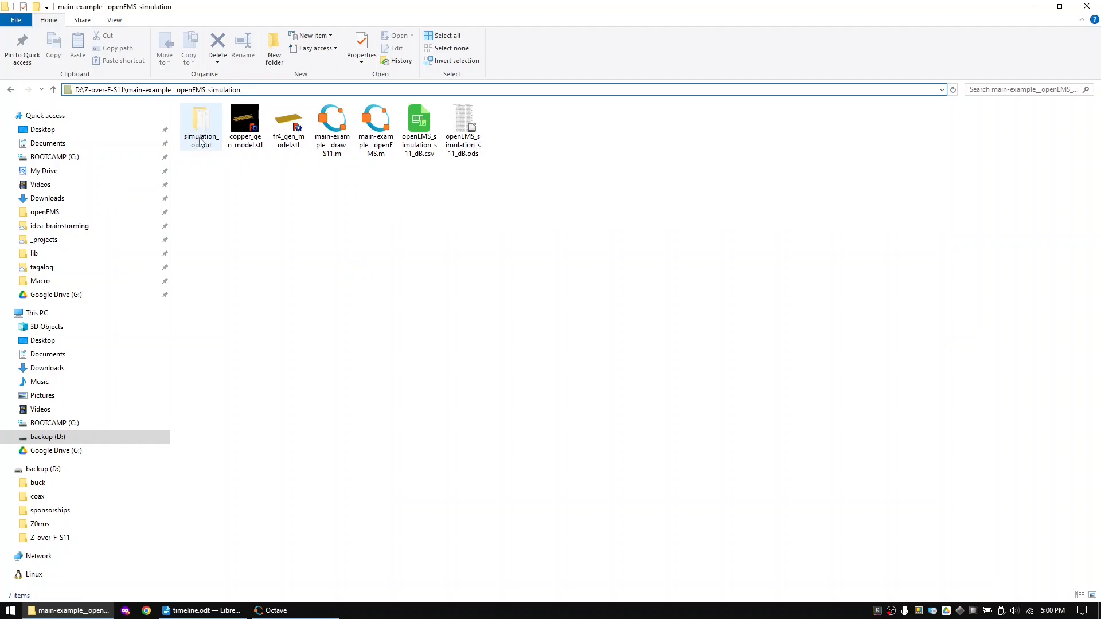
# - Launch ParaView from the simulation_output folder in File Explorer
pyautogui.doubleClick(197, 127)
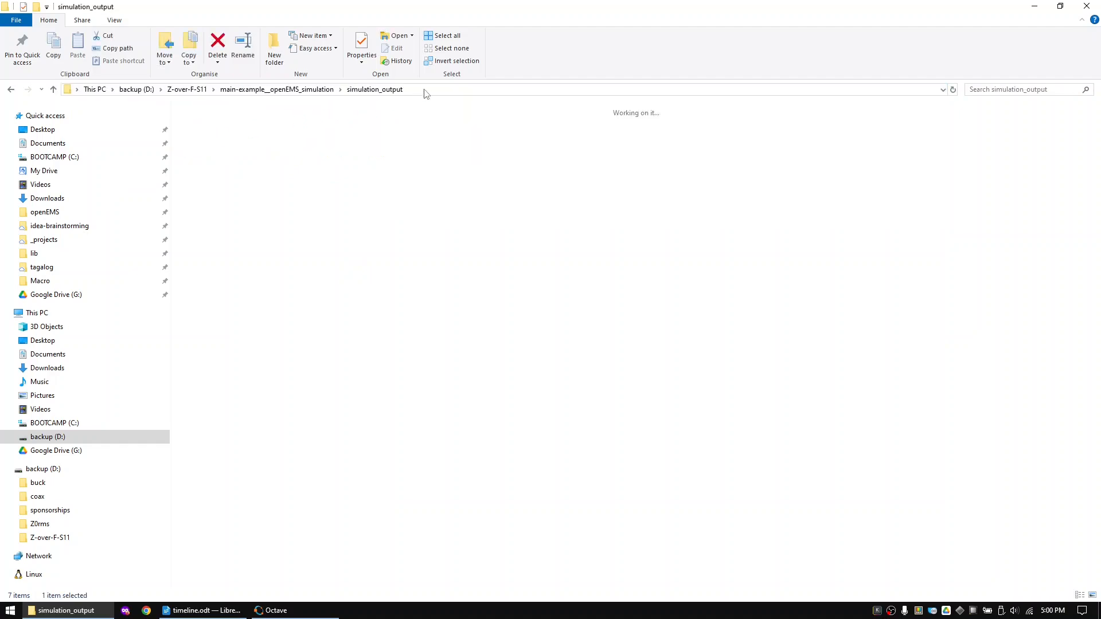
pyautogui.click(443, 85)
pyautogui.write('paraview')
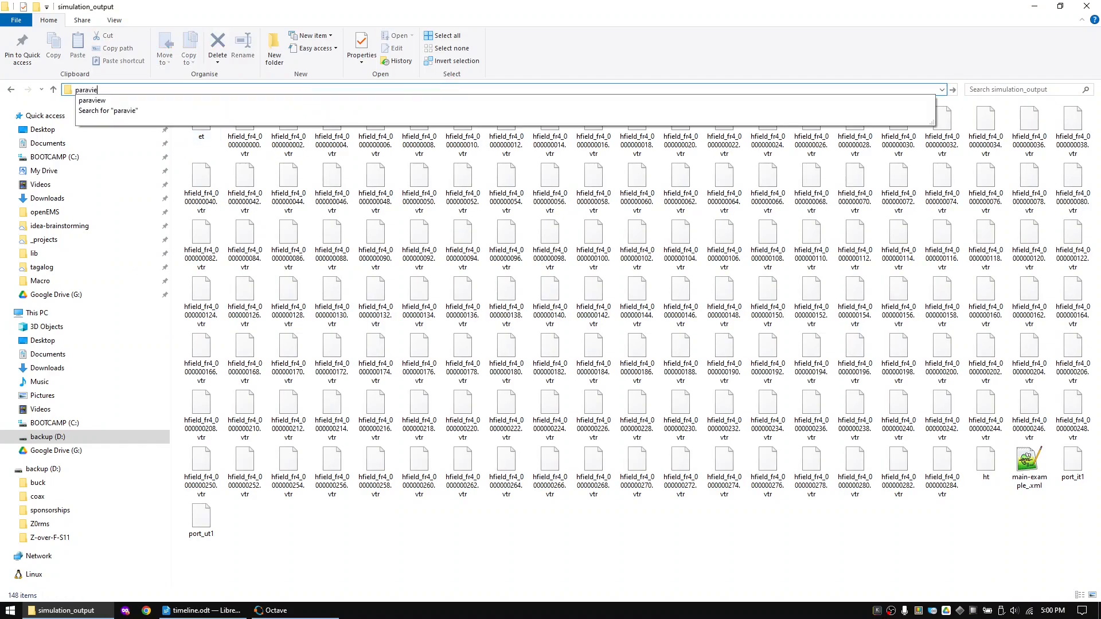
pyautogui.press('Return')
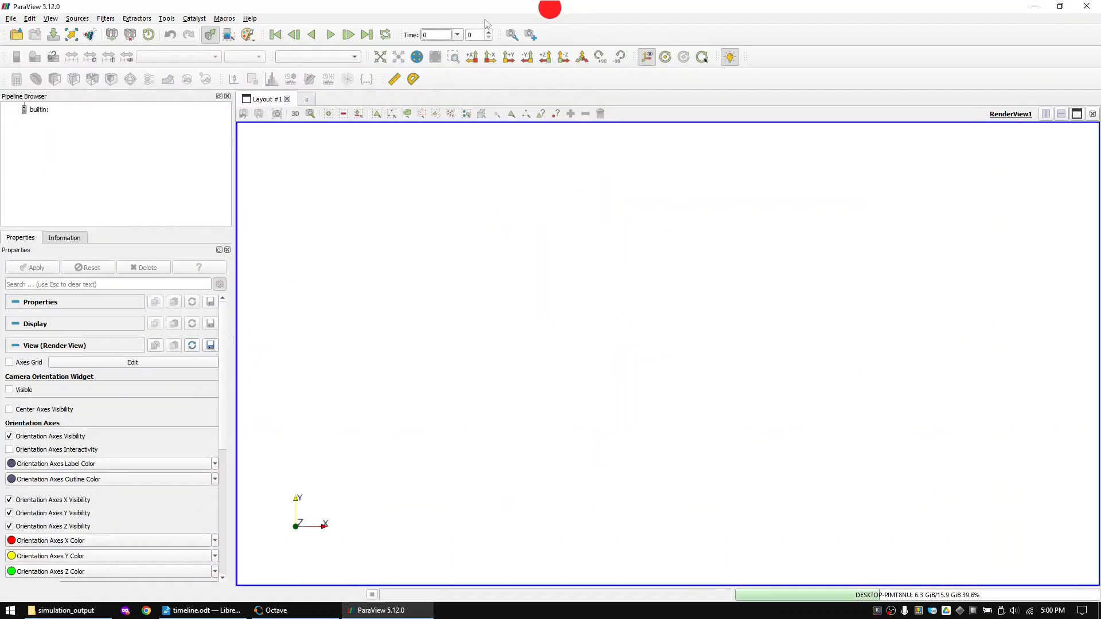
# - Load the hfield_fr4 .vtr file group from simulation_output into ParaView
pyautogui.click(16, 34)
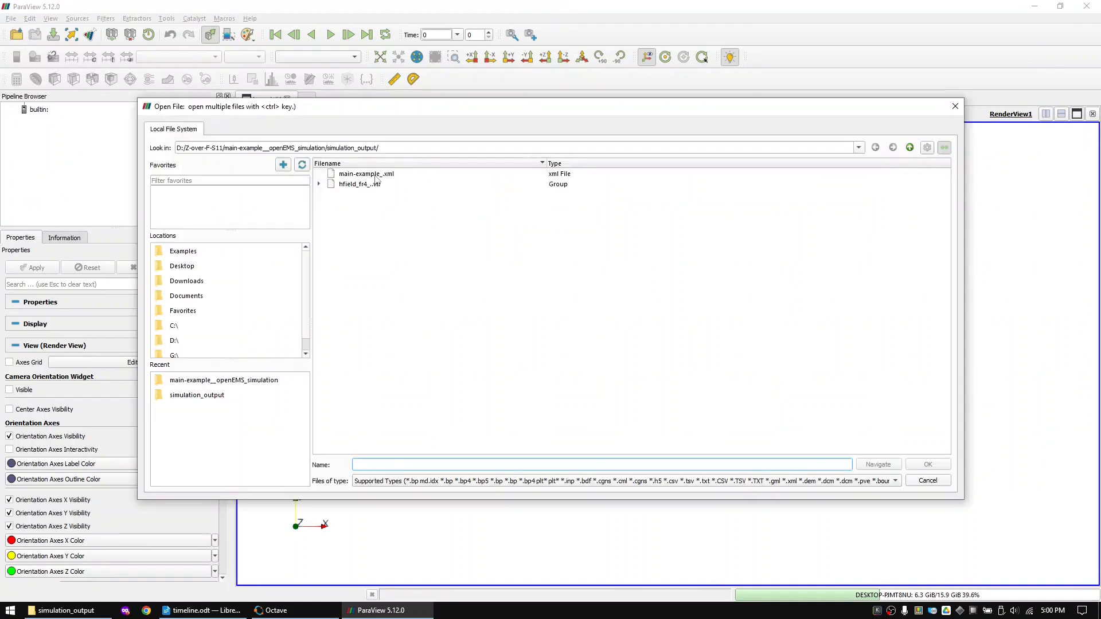
pyautogui.click(376, 184)
pyautogui.doubleClick(376, 184)
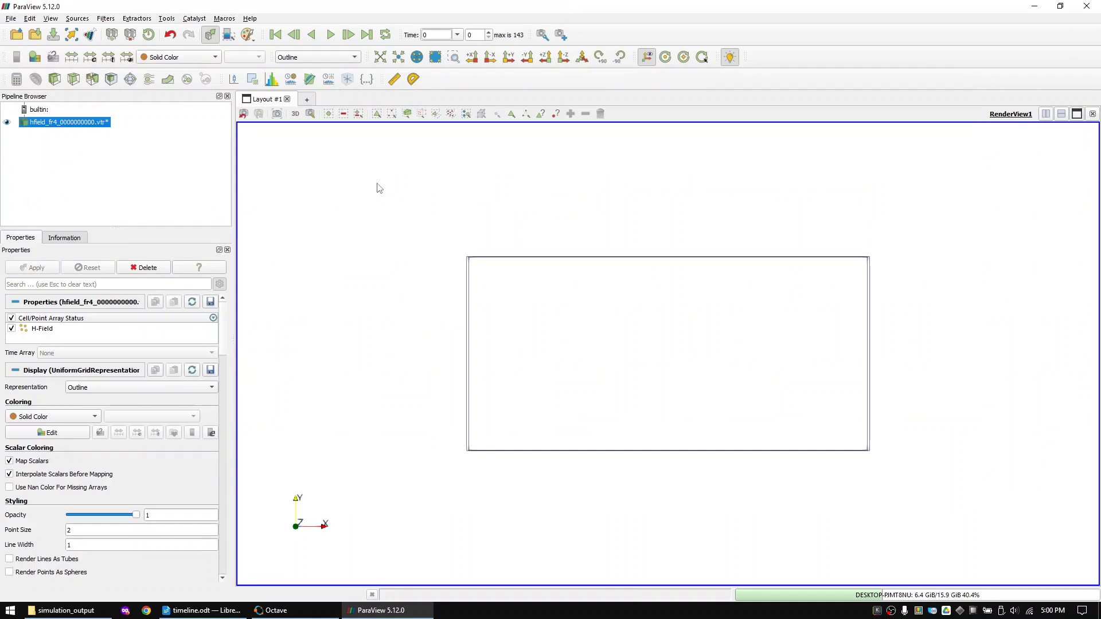
# - Set the time to 1 and colour the hfield_fr4 dataset by H-Field
pyautogui.click(457, 35)
pyautogui.click(425, 52)
pyautogui.click(204, 59)
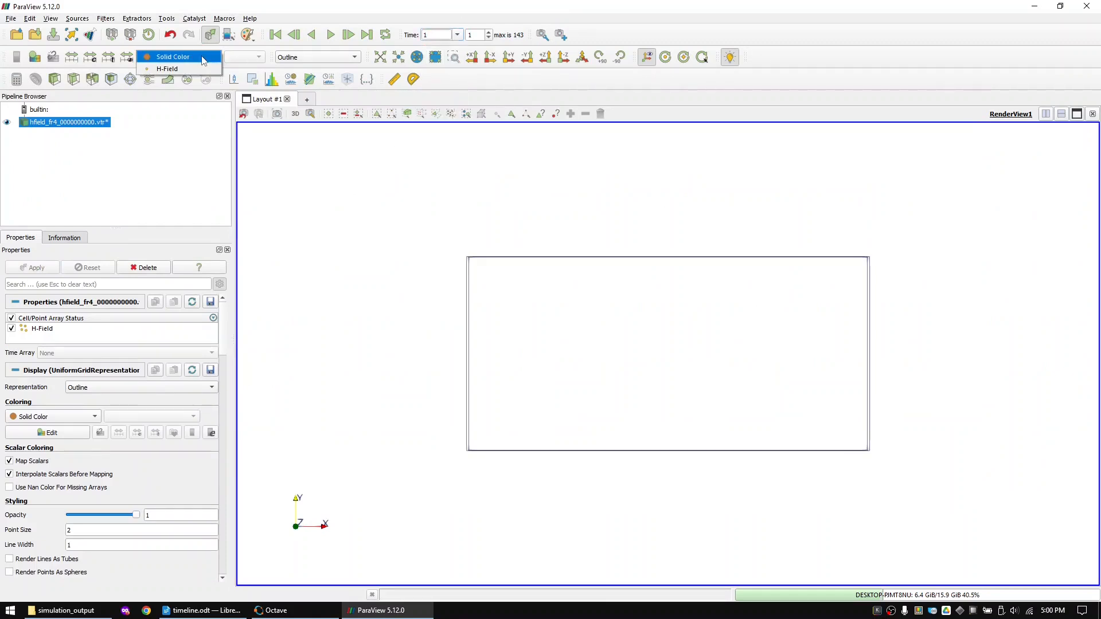
pyautogui.click(187, 66)
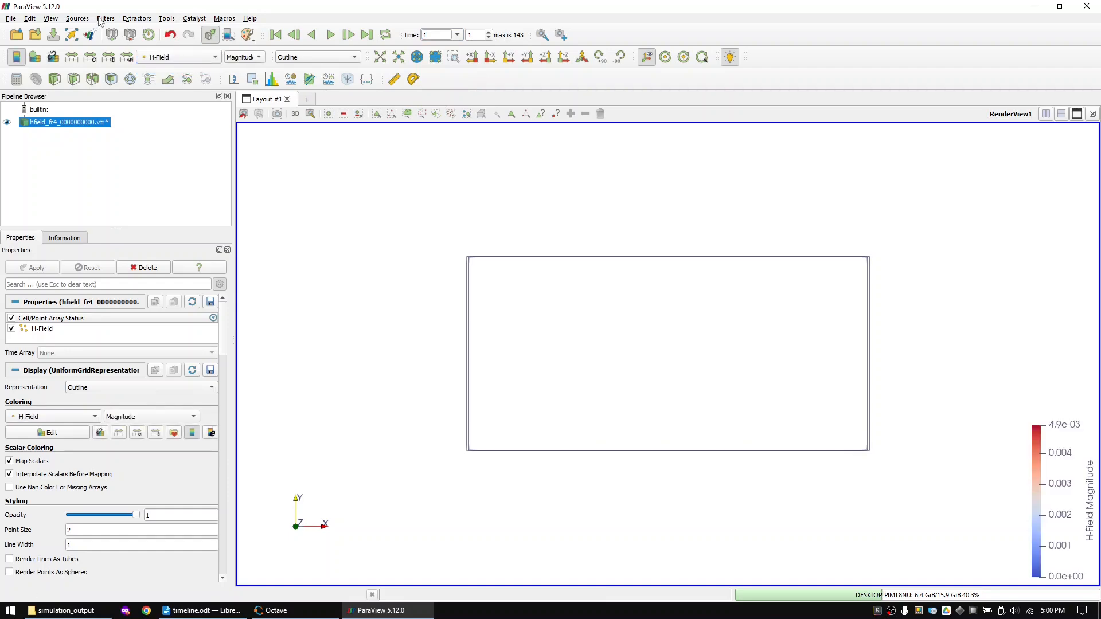
# - Apply the Resample To Image filter to the hfield_fr4 data and display the result as Volume
pyautogui.click(104, 19)
pyautogui.moveTo(137, 75)
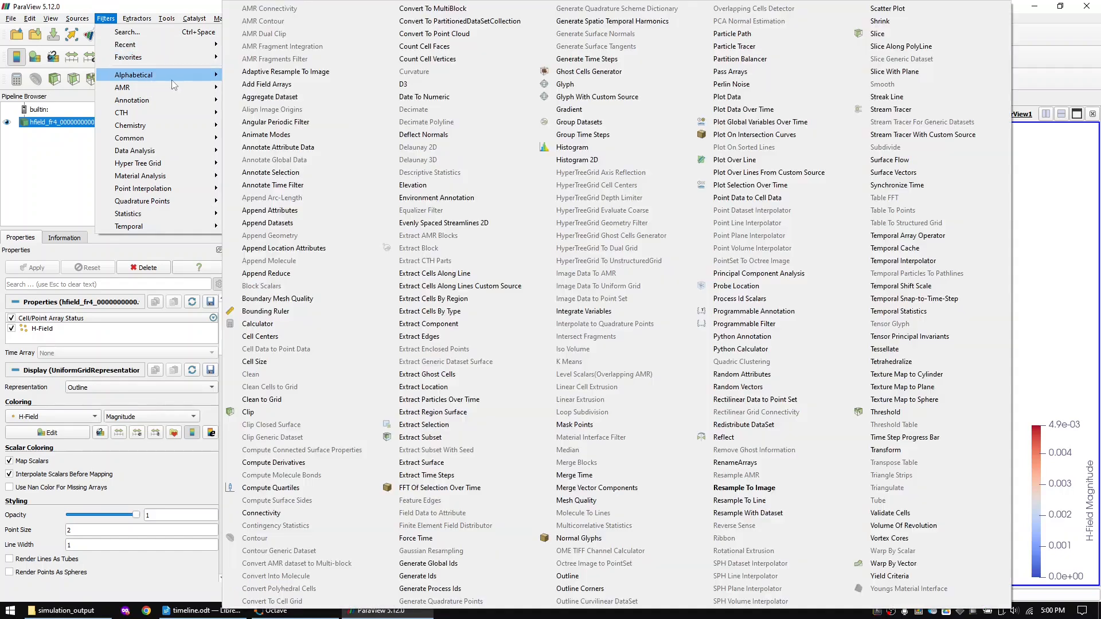
pyautogui.click(761, 490)
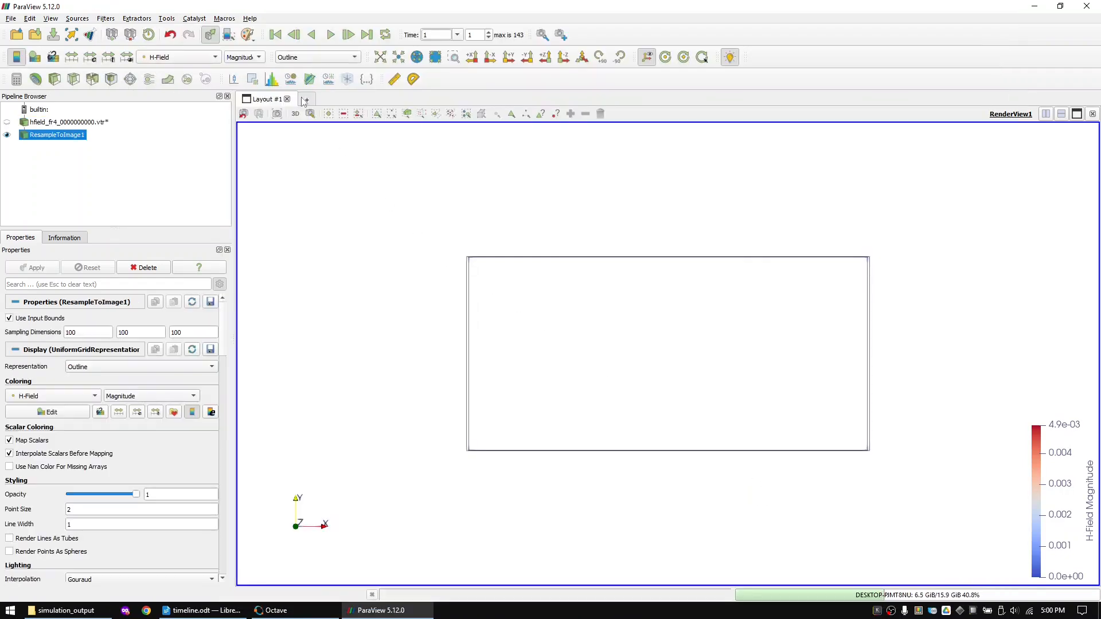
pyautogui.click(301, 59)
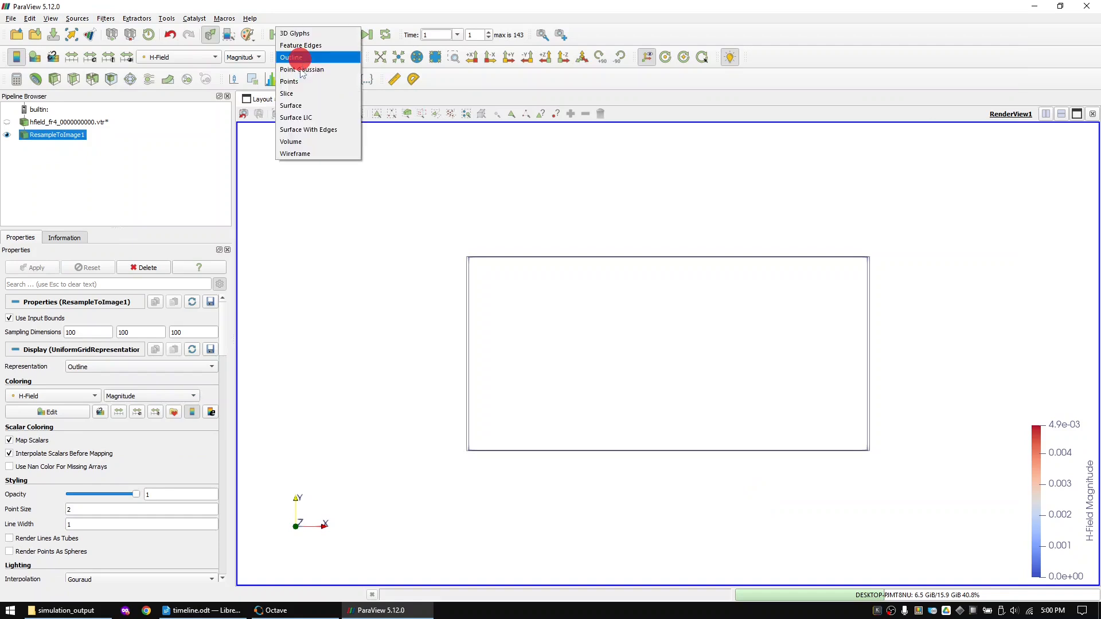
pyautogui.click(304, 136)
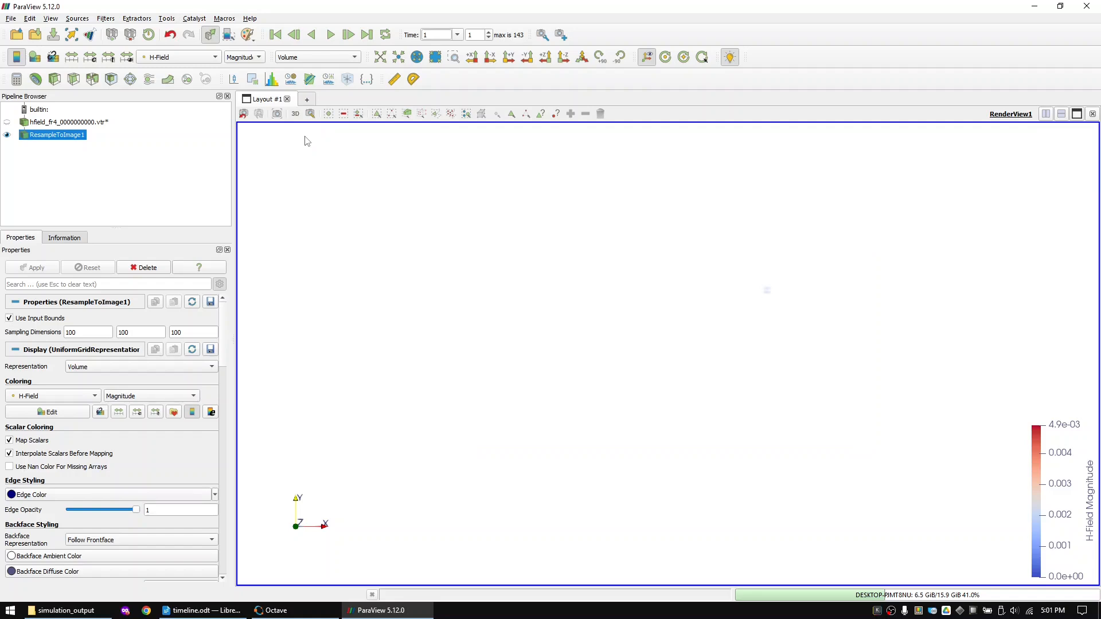
# - Set the displayed time of the H-field volume to 140
pyautogui.click(456, 35)
pyautogui.moveTo(459, 48); pyautogui.dragTo(458, 86)
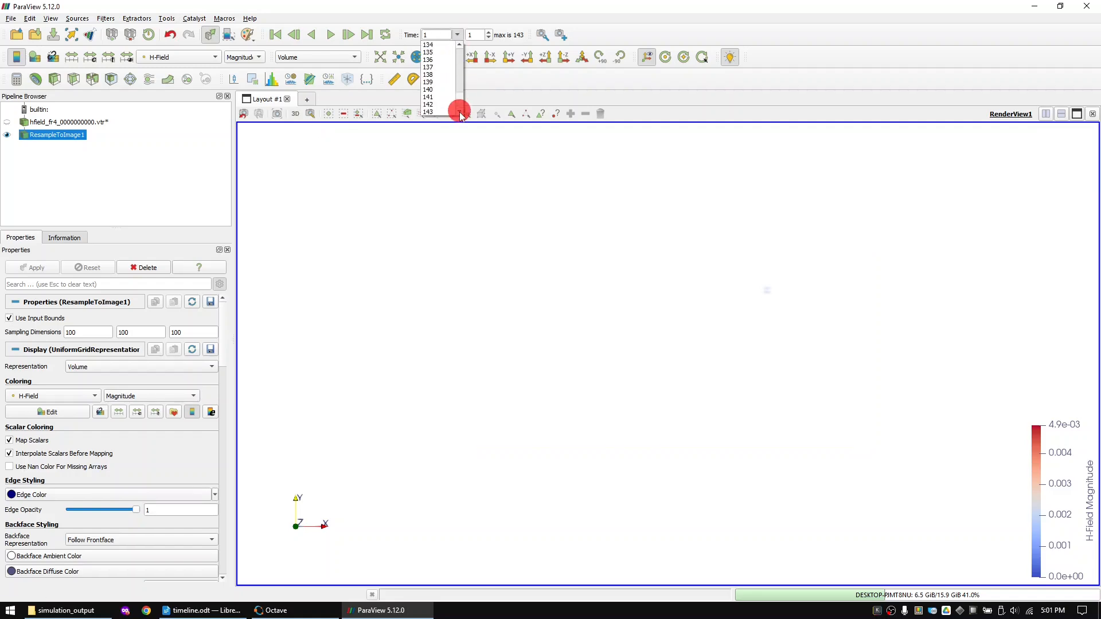
pyautogui.click(436, 89)
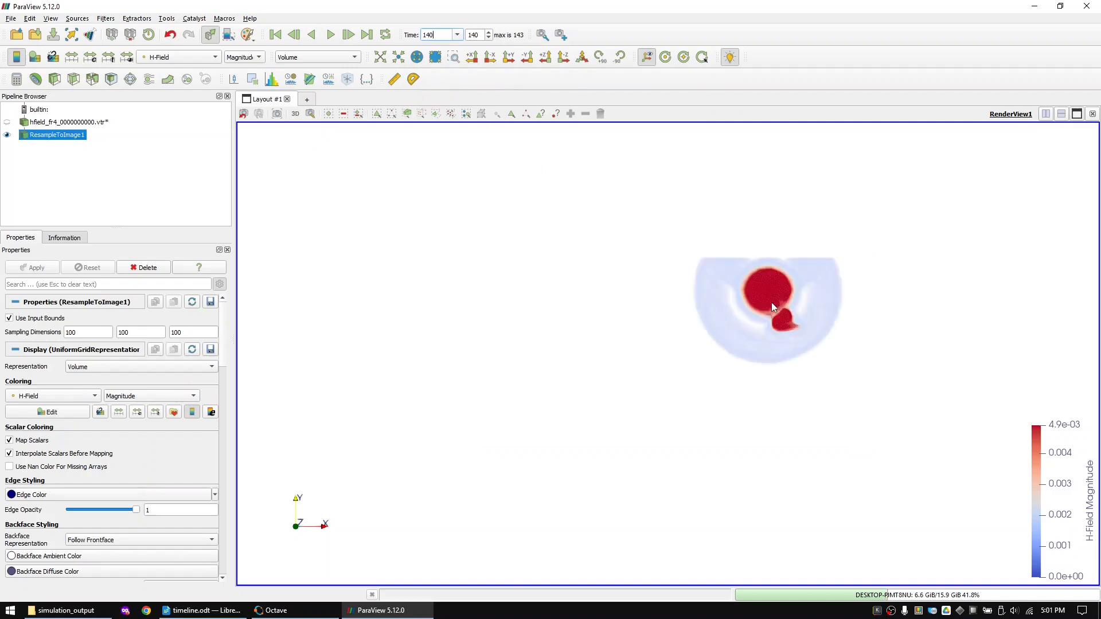
# - Open copper_gen_model.stl from the main-example__openEMS_simulation folder
pyautogui.click(11, 35)
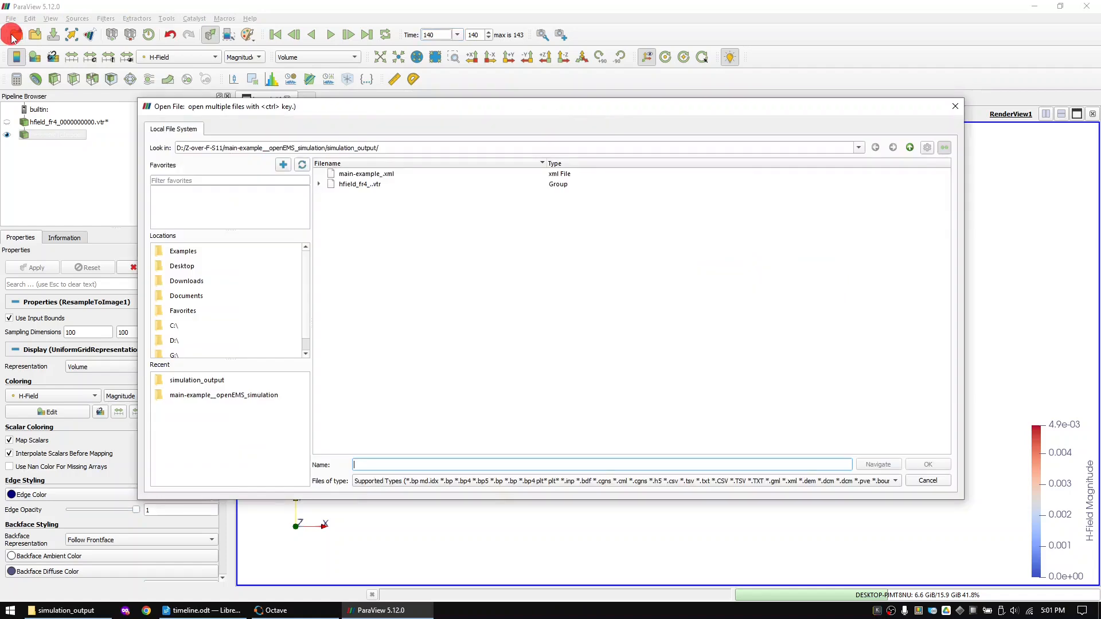
pyautogui.click(908, 149)
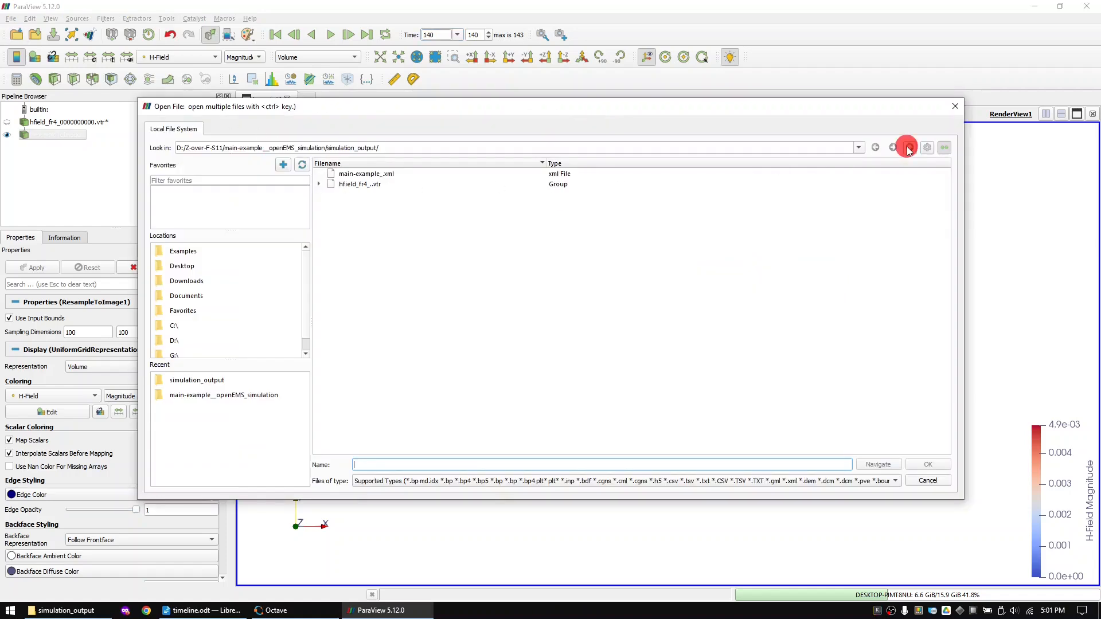
pyautogui.doubleClick(377, 205)
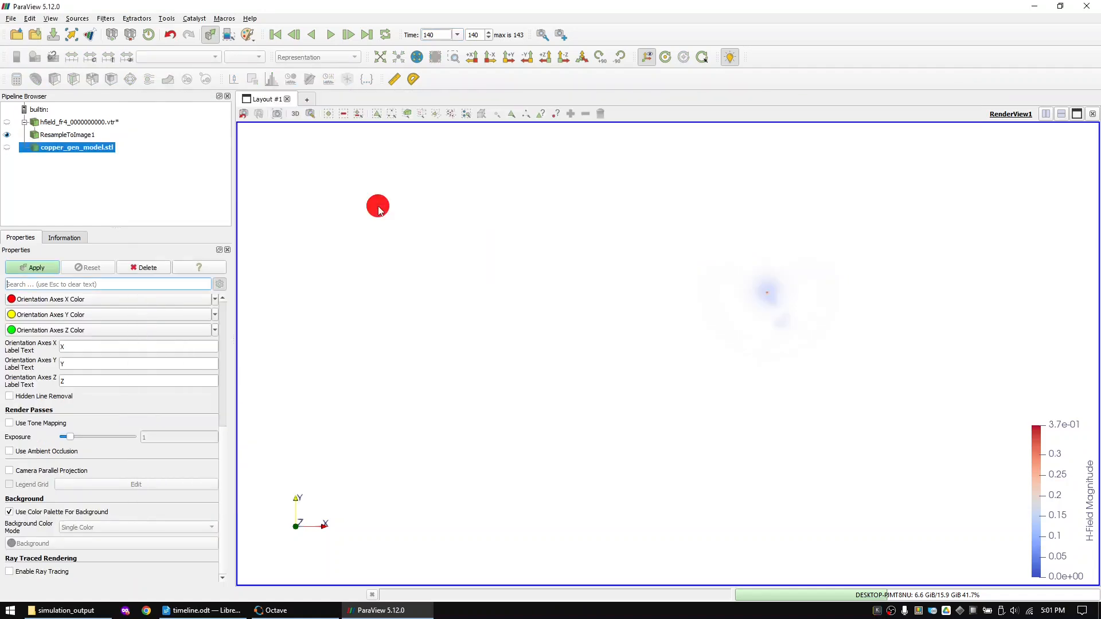
# - Scale the copper_gen_model.stl geometry to 0.001 along all three axes
pyautogui.moveTo(225, 361); pyautogui.dragTo(226, 412)
pyautogui.doubleClick(92, 448)
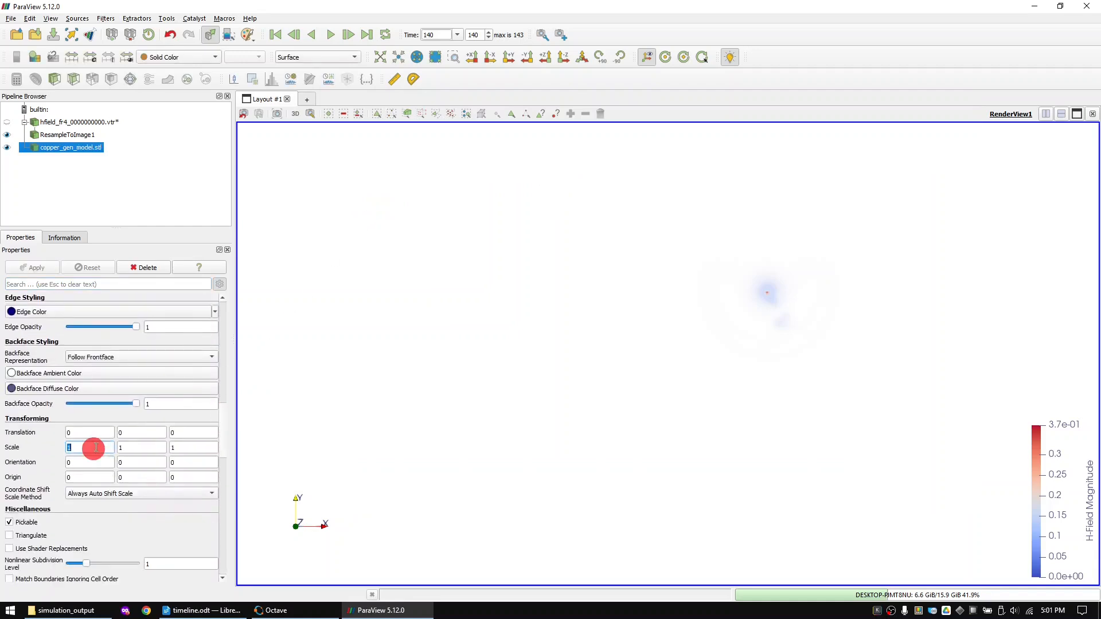
pyautogui.write('0.001')
pyautogui.press('Tab')
pyautogui.write('0.001')
pyautogui.press('Tab')
pyautogui.write('0.001')
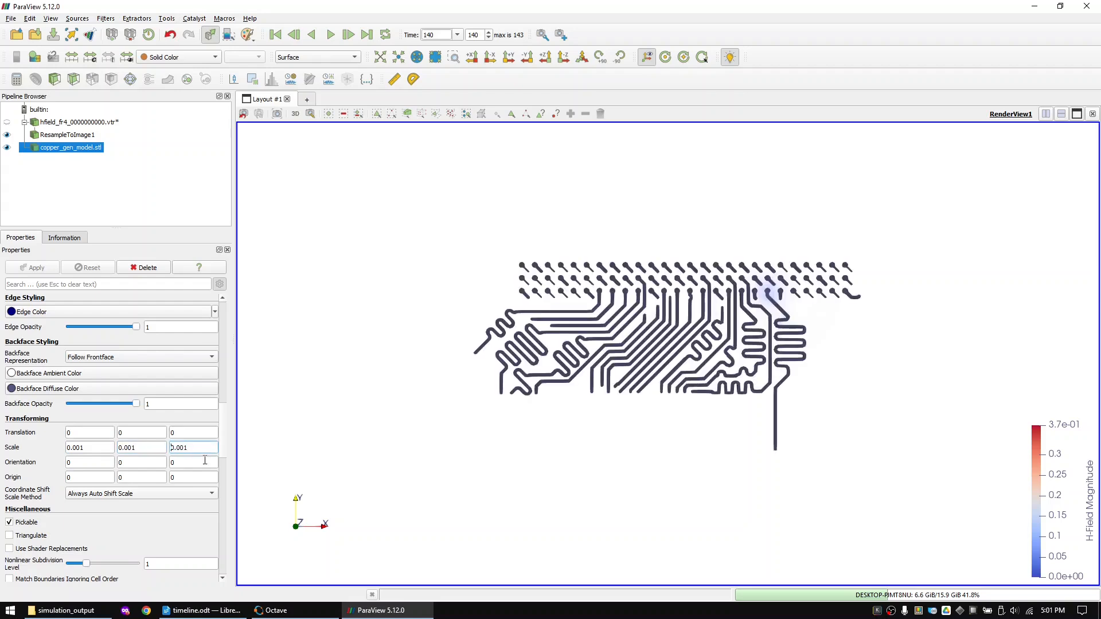
# - Set the opacity of copper_gen_model.stl to 0.1 and its solid color to orange
pyautogui.moveTo(224, 442); pyautogui.dragTo(221, 288)
pyautogui.doubleClick(164, 473)
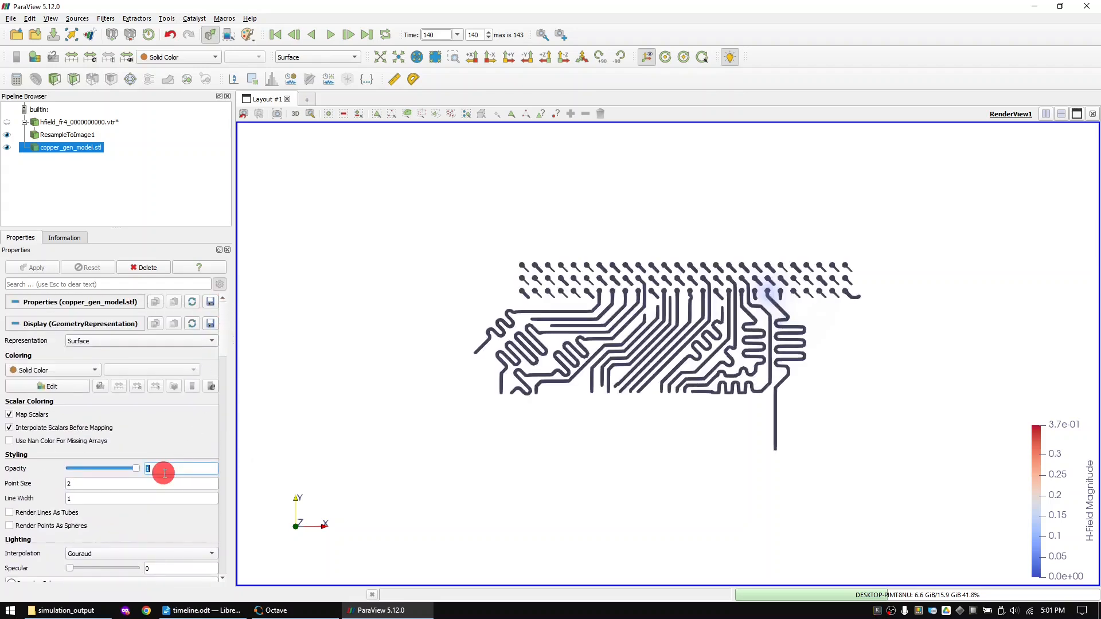
pyautogui.write('0.1')
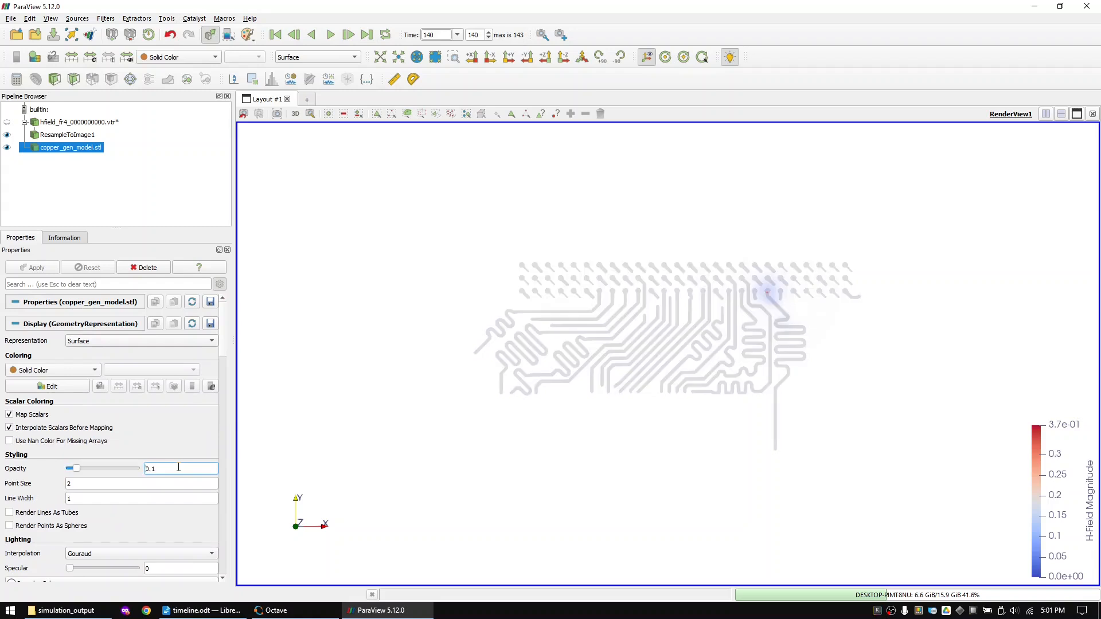
pyautogui.click(65, 387)
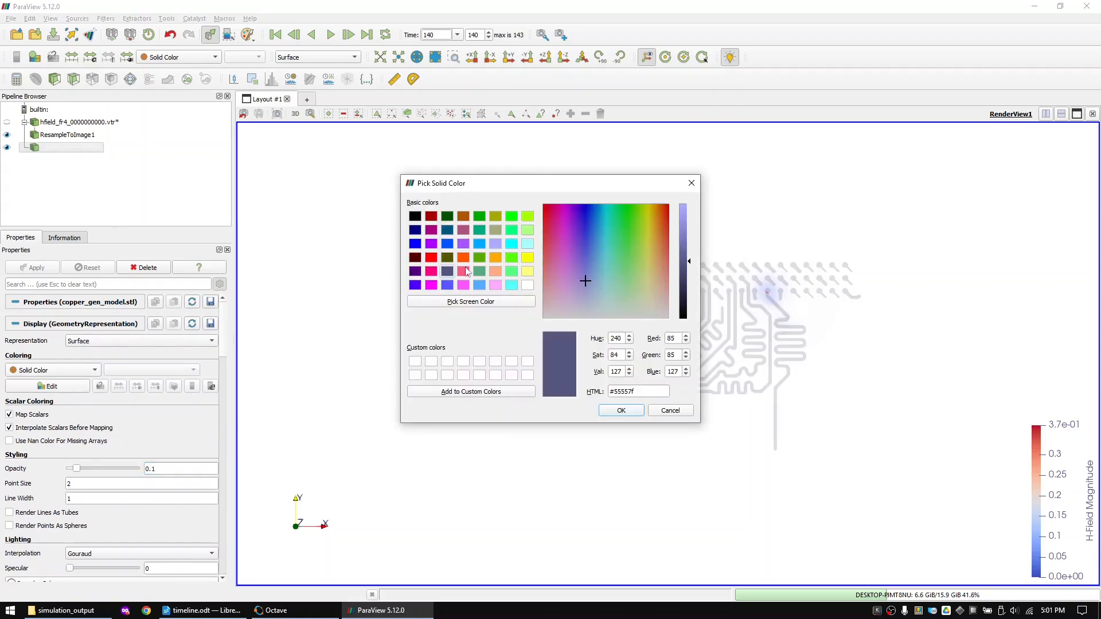
pyautogui.click(494, 263)
pyautogui.press('Return')
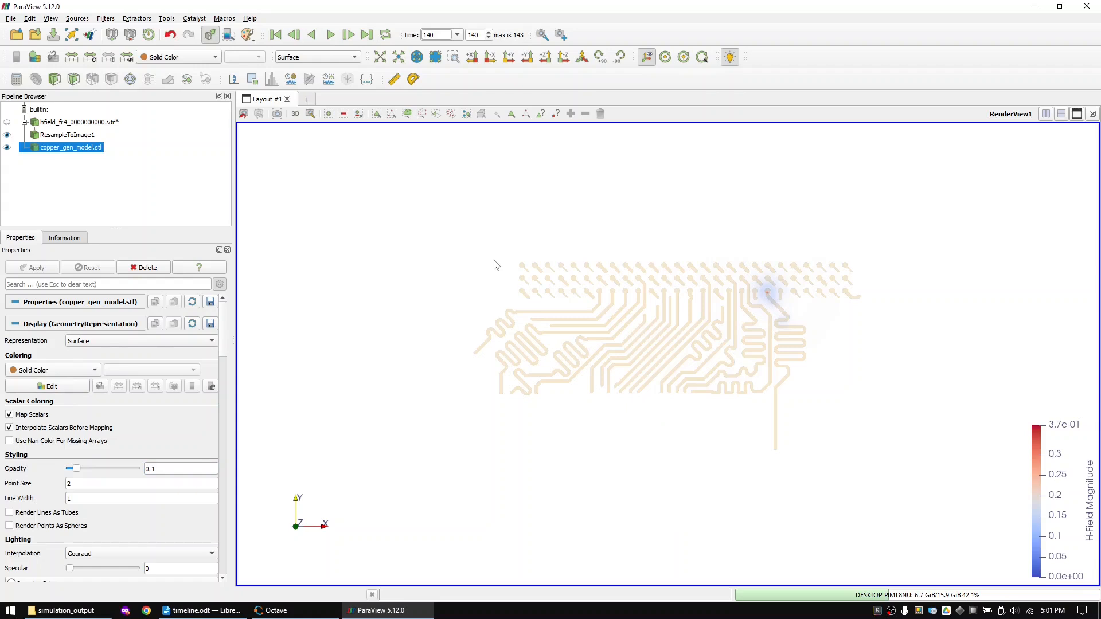
# - Rescale the H-Field color map of ResampleToImage1 to a custom range of 0 to 0.1
pyautogui.click(92, 137)
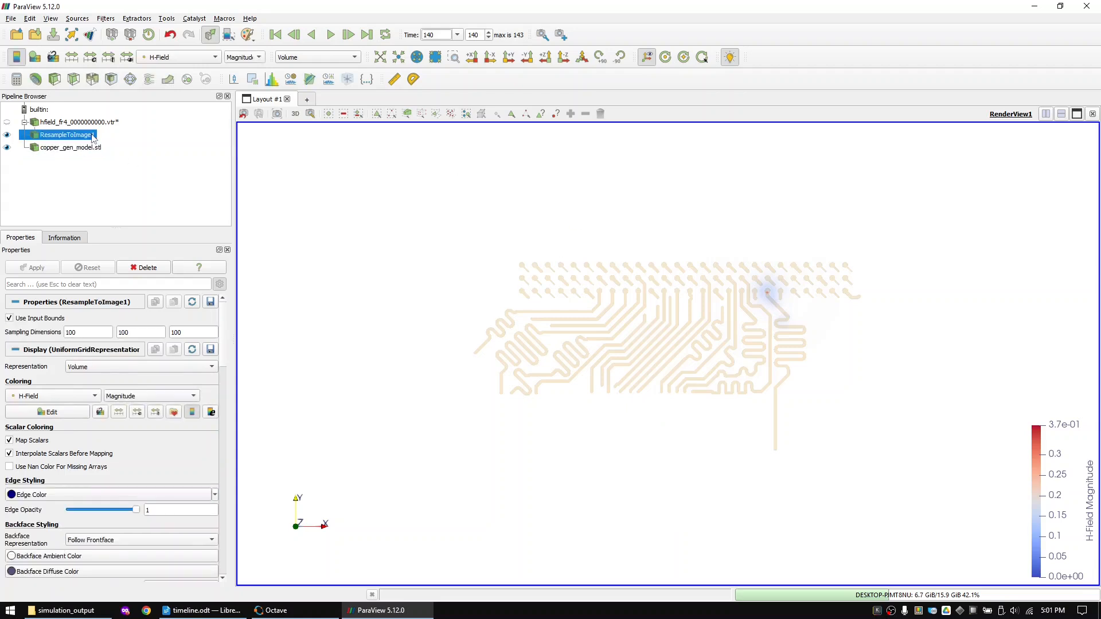
pyautogui.click(90, 58)
pyautogui.click(511, 325)
pyautogui.click(575, 312)
pyautogui.write('0.1')
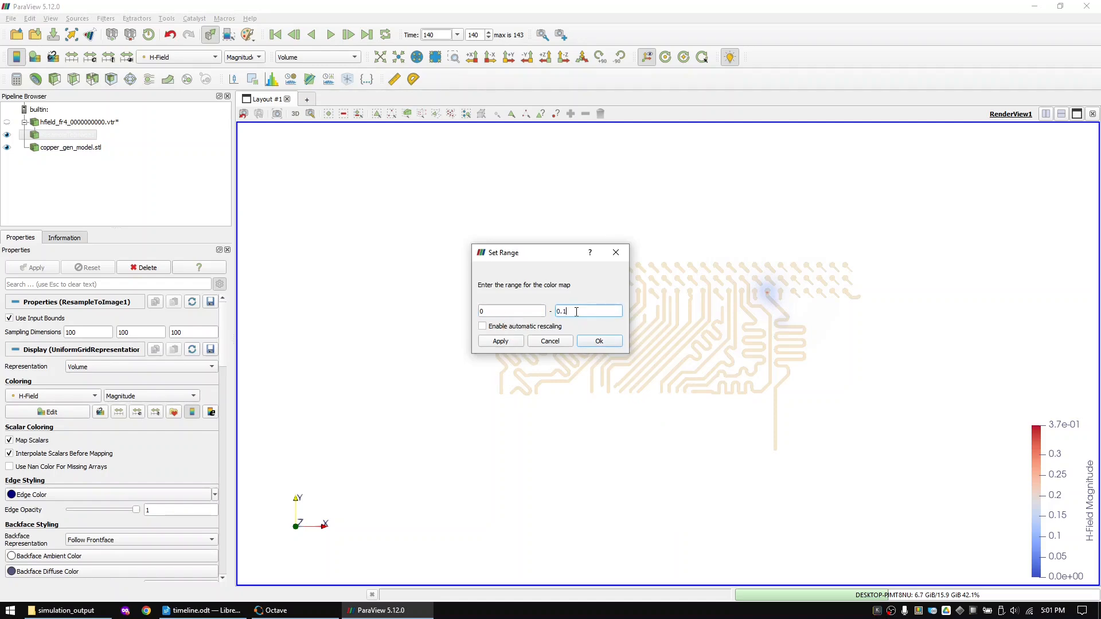
pyautogui.press('Return')
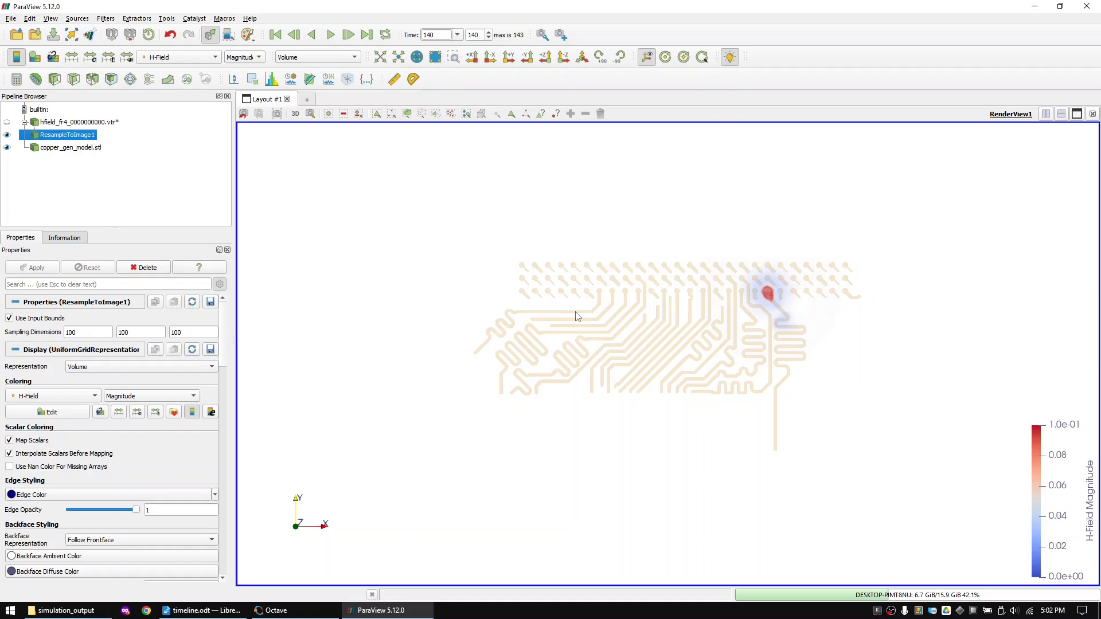
# - Play the time steps and save the animation as an MP4 file named animation with a frame rate of 30
pyautogui.click(331, 35)
pyautogui.click(11, 20)
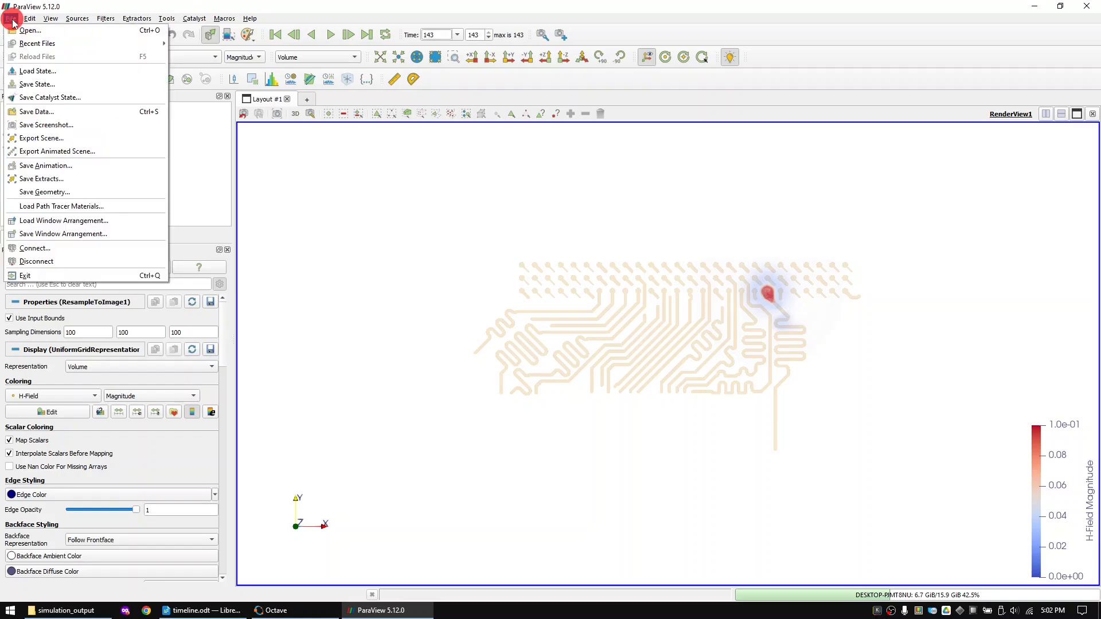
pyautogui.click(45, 165)
pyautogui.write('animation')
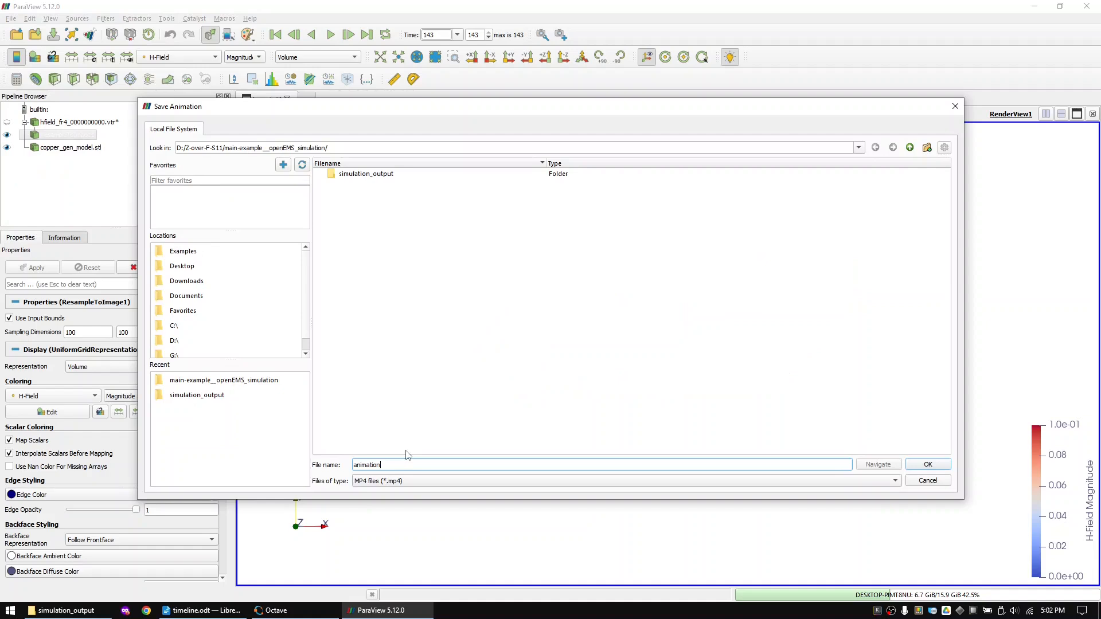
pyautogui.click(935, 465)
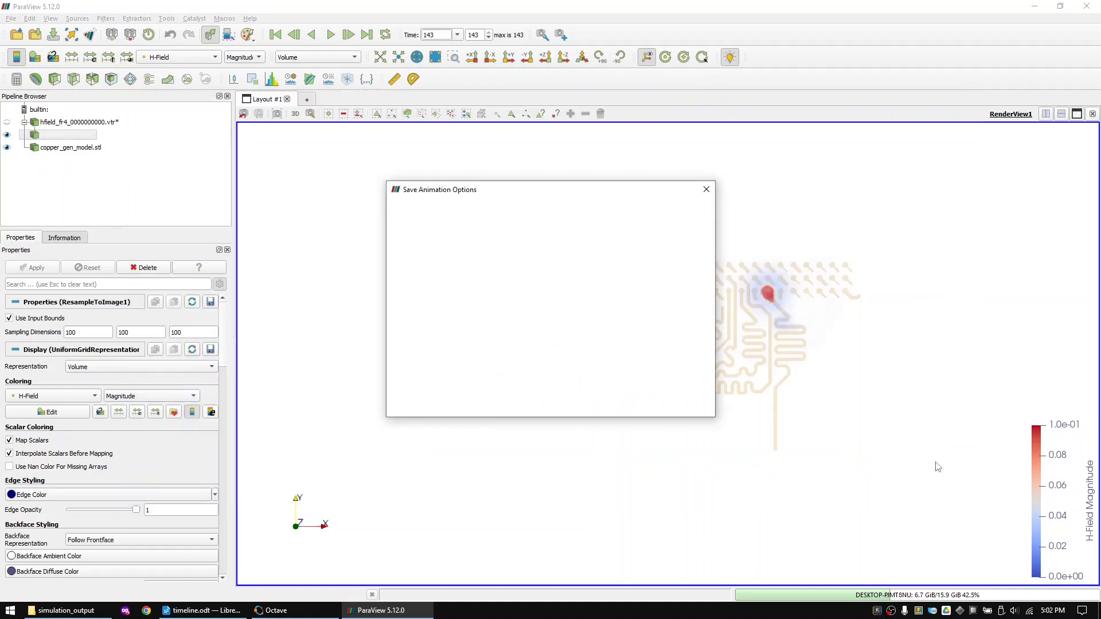
pyautogui.doubleClick(457, 377)
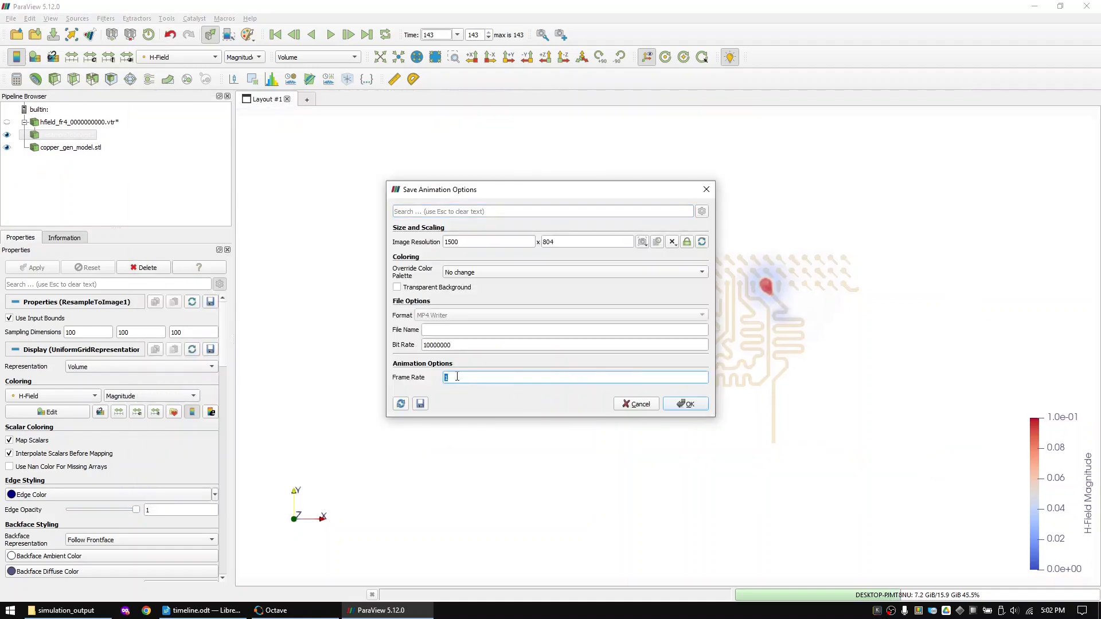
pyautogui.write('30')
pyautogui.click(688, 405)
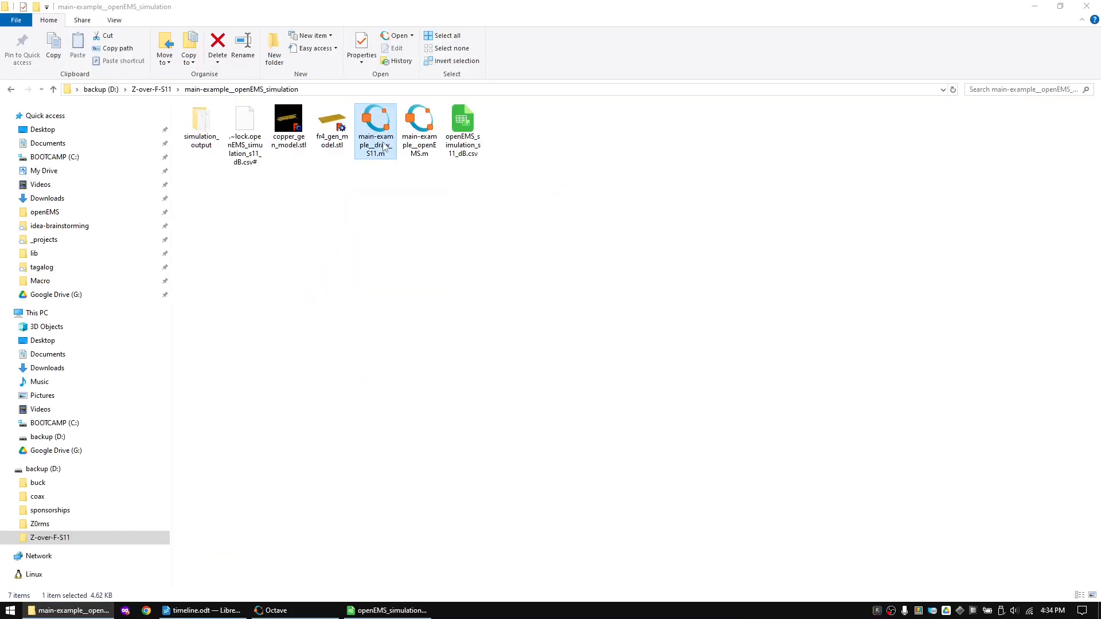
# - Open main-example__draw_S11.m in Octave, run it, and view the feed point impedance and reflection coefficient plots side by side
pyautogui.doubleClick(383, 148)
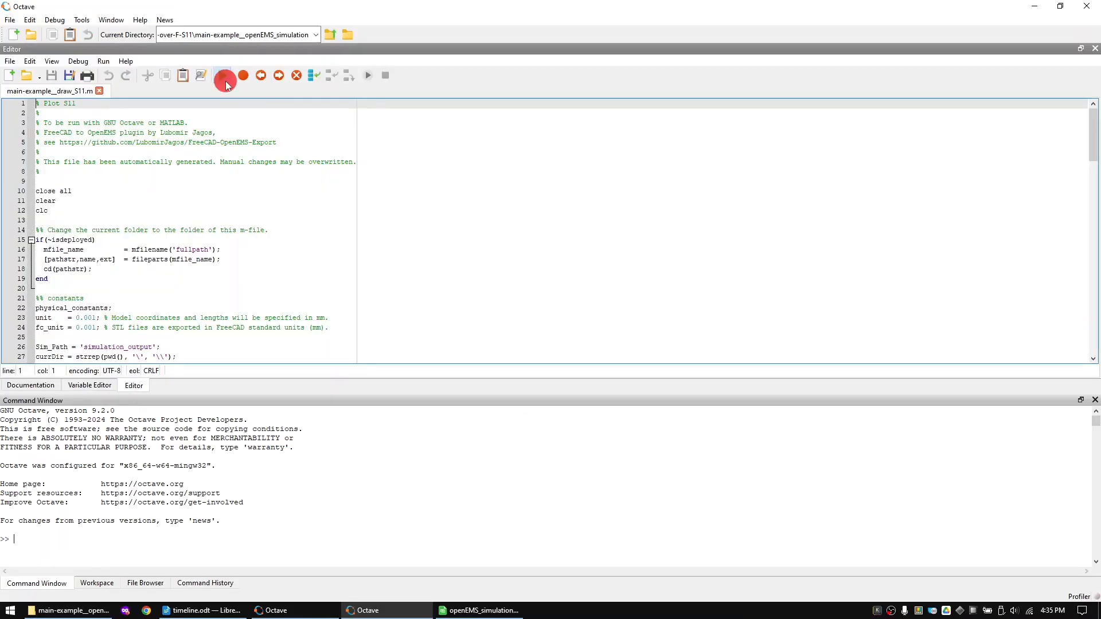
pyautogui.click(225, 80)
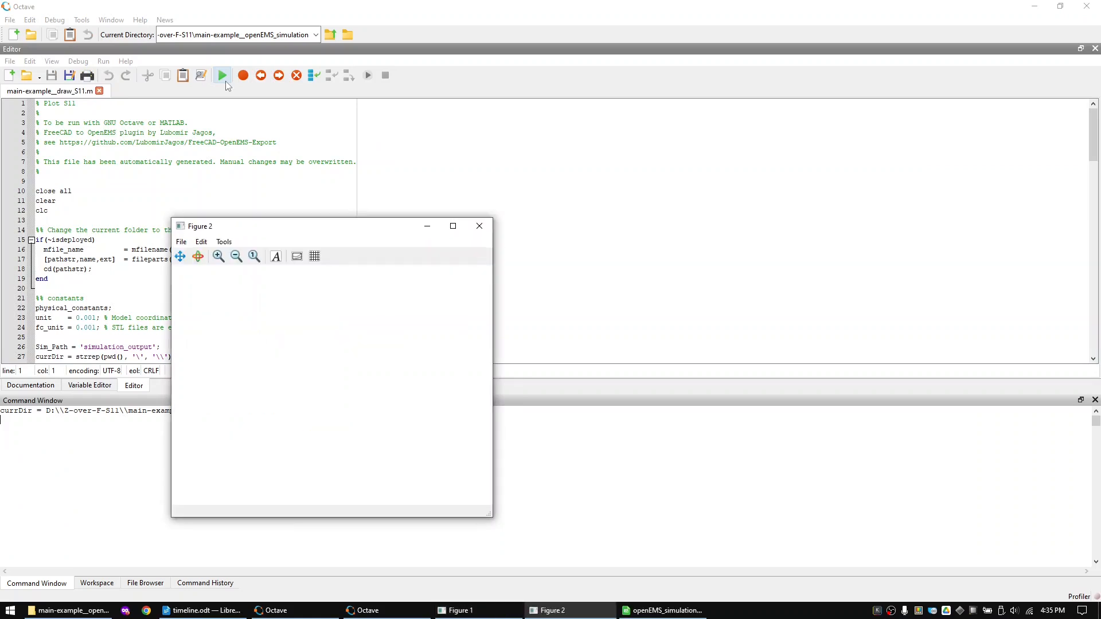
pyautogui.moveTo(273, 226); pyautogui.dragTo(606, 233)
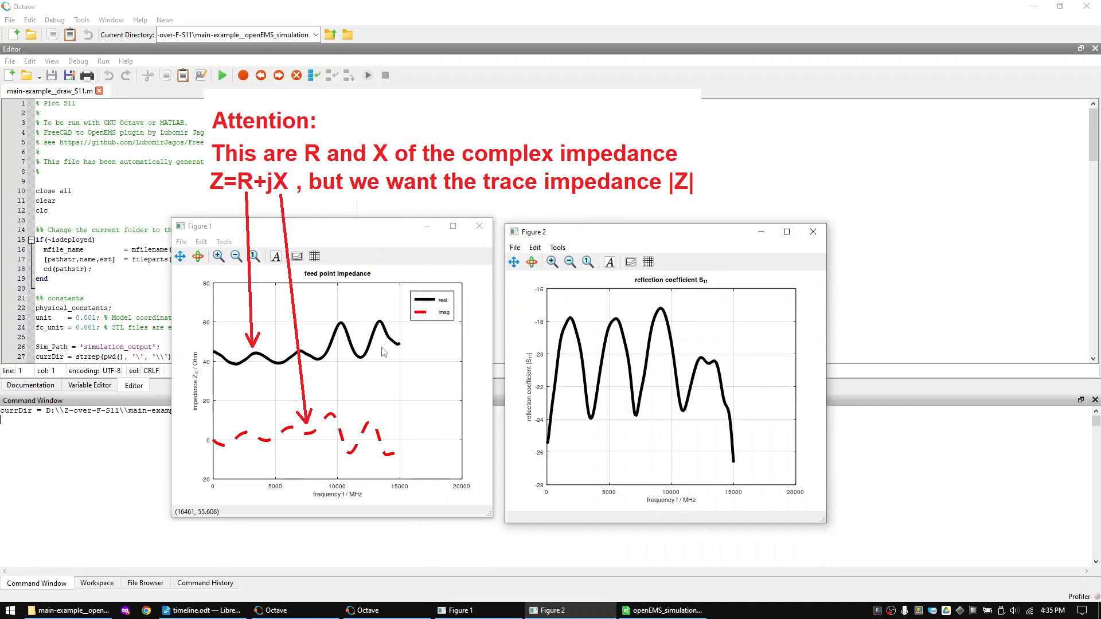
pyautogui.click(478, 227)
pyautogui.click(811, 235)
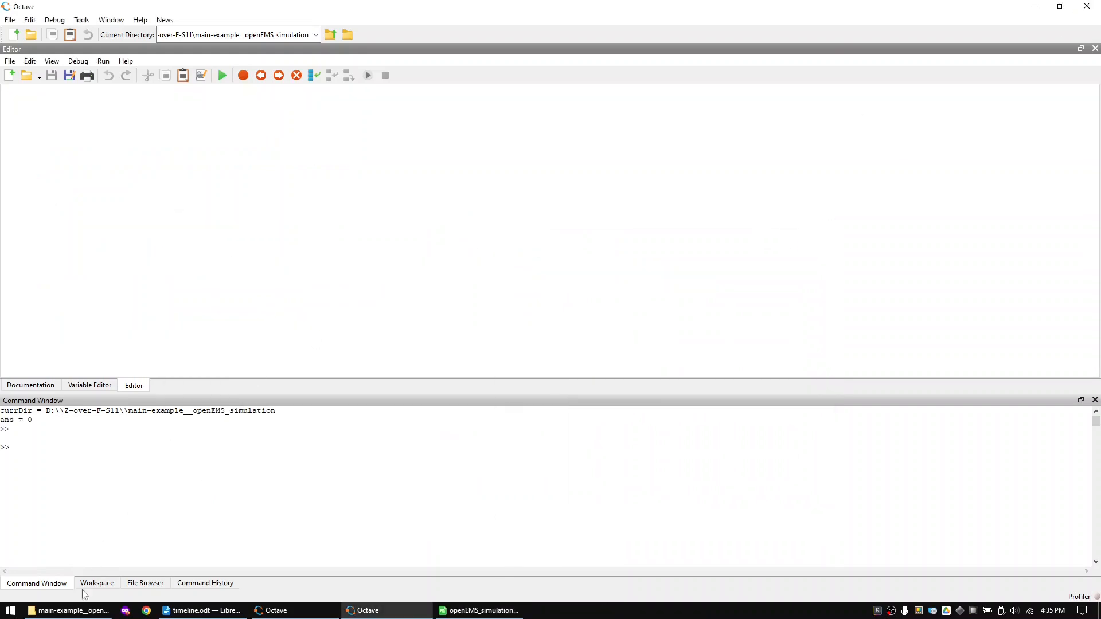
# - Open openEMS_simulation_s11_dB.csv from the main-example__openEMS_simulation folder in LibreOffice Calc
pyautogui.click(68, 610)
pyautogui.click(510, 213)
pyautogui.doubleClick(479, 135)
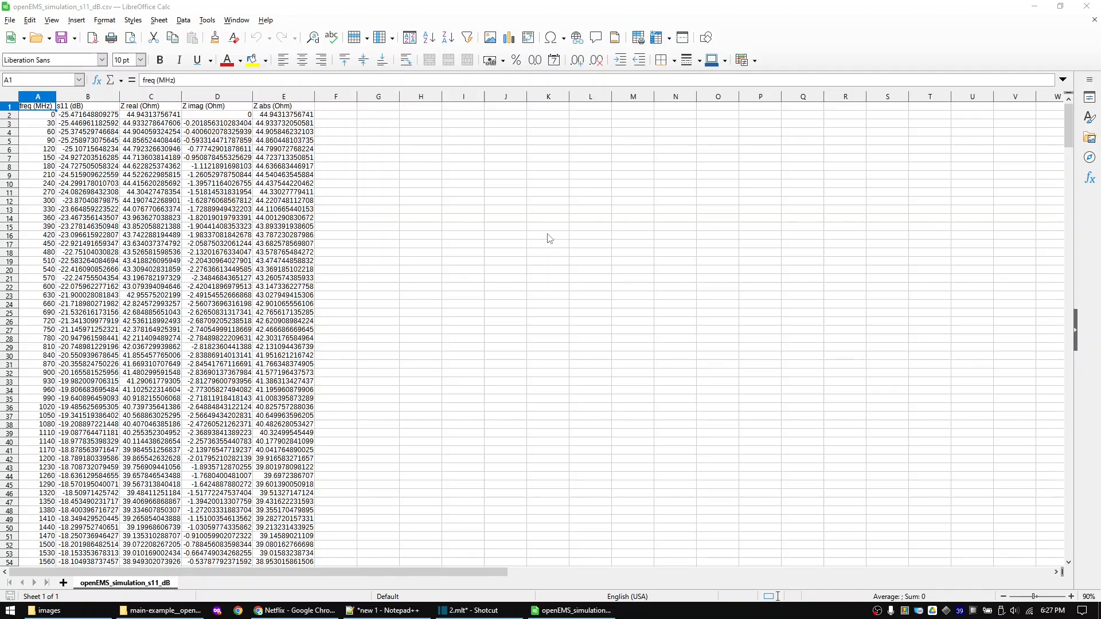
# - Insert an X-Y (Scatter) chart of type Lines Only plotting the Z abs (Ohm) column against freq (MHz)
pyautogui.click(38, 97)
pyautogui.keyDown('ctrl'); pyautogui.click(282, 100); pyautogui.keyUp('ctrl')
pyautogui.click(508, 39)
pyautogui.click(480, 282)
pyautogui.click(667, 245)
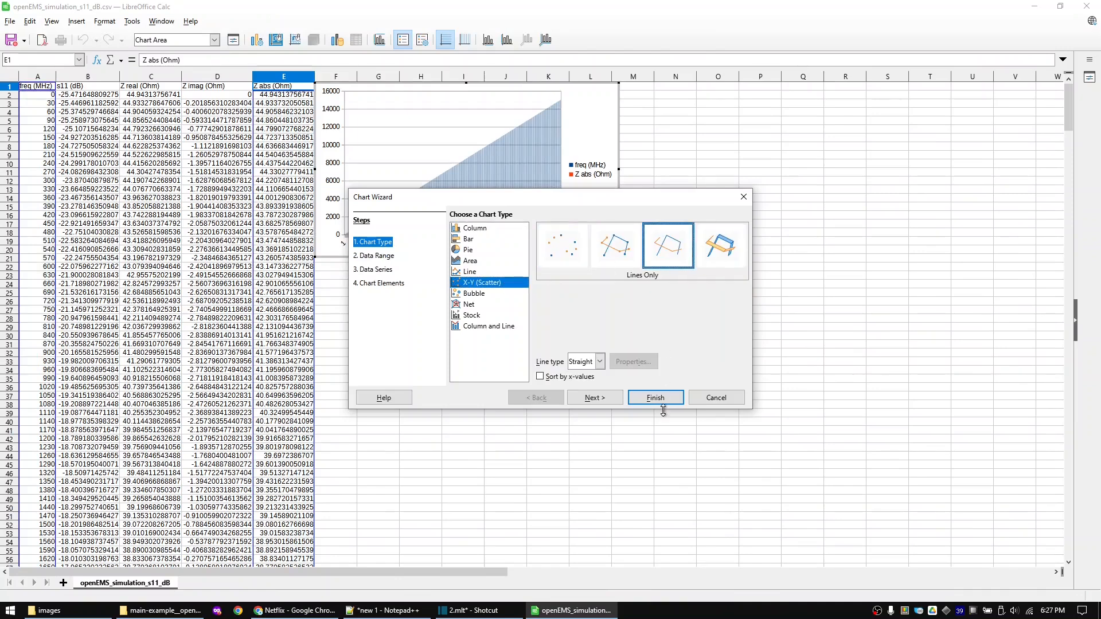
pyautogui.click(663, 401)
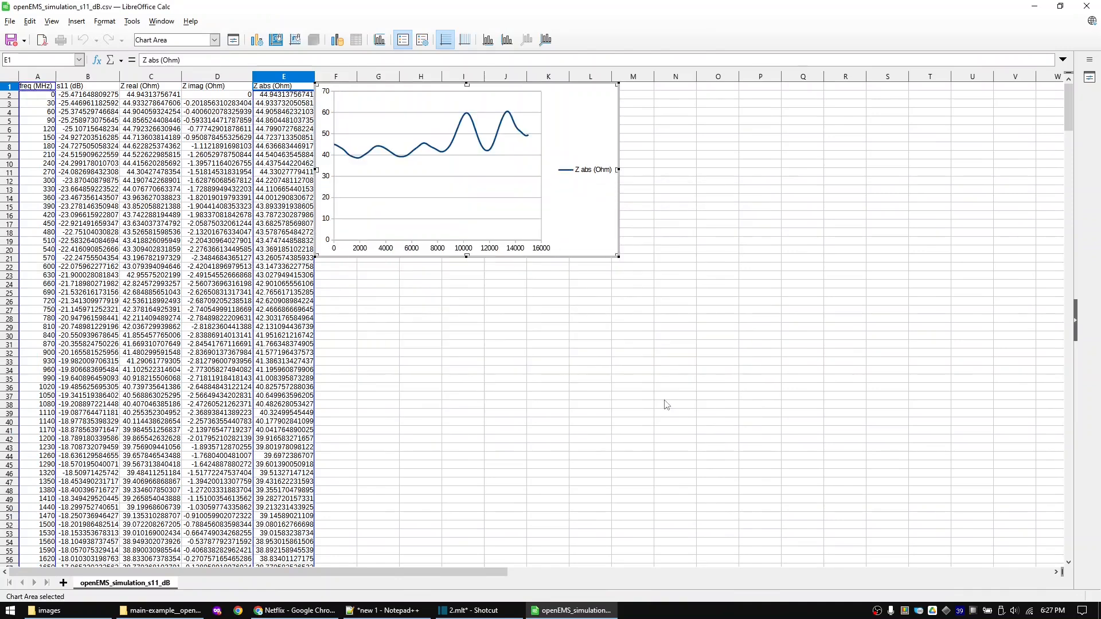